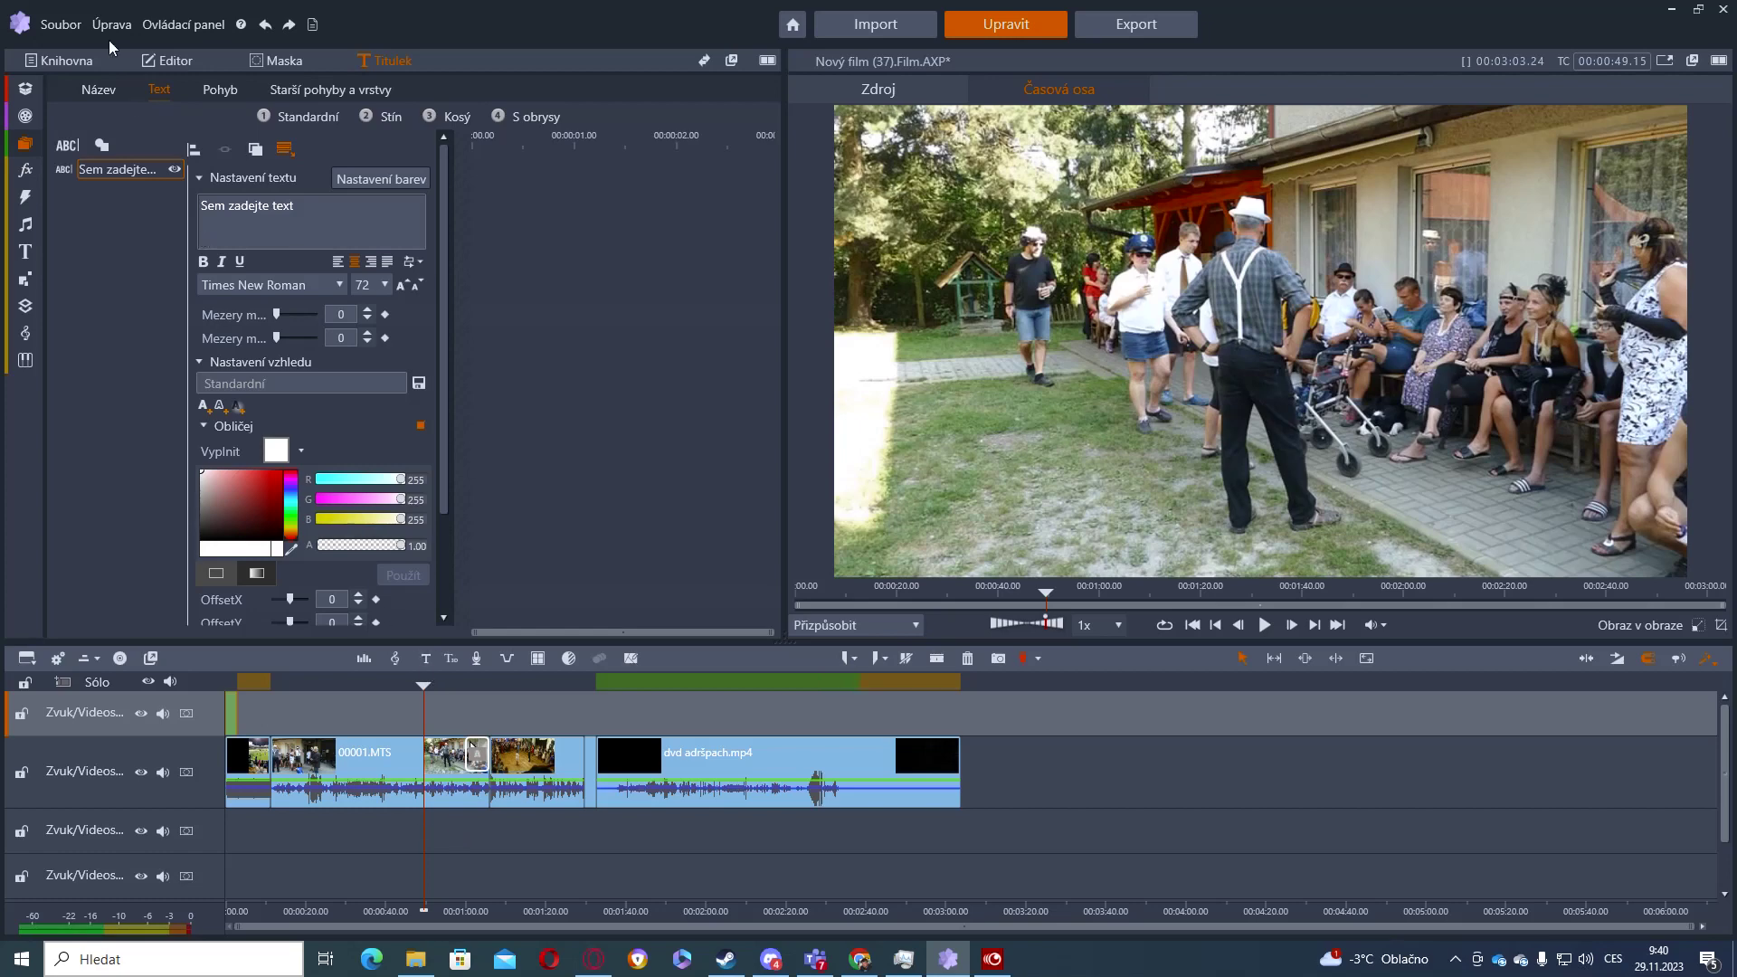
# Save the film as a project bundle named "pokus svazek" and check the saved file in File Explorer.
pyautogui.click(75, 27)
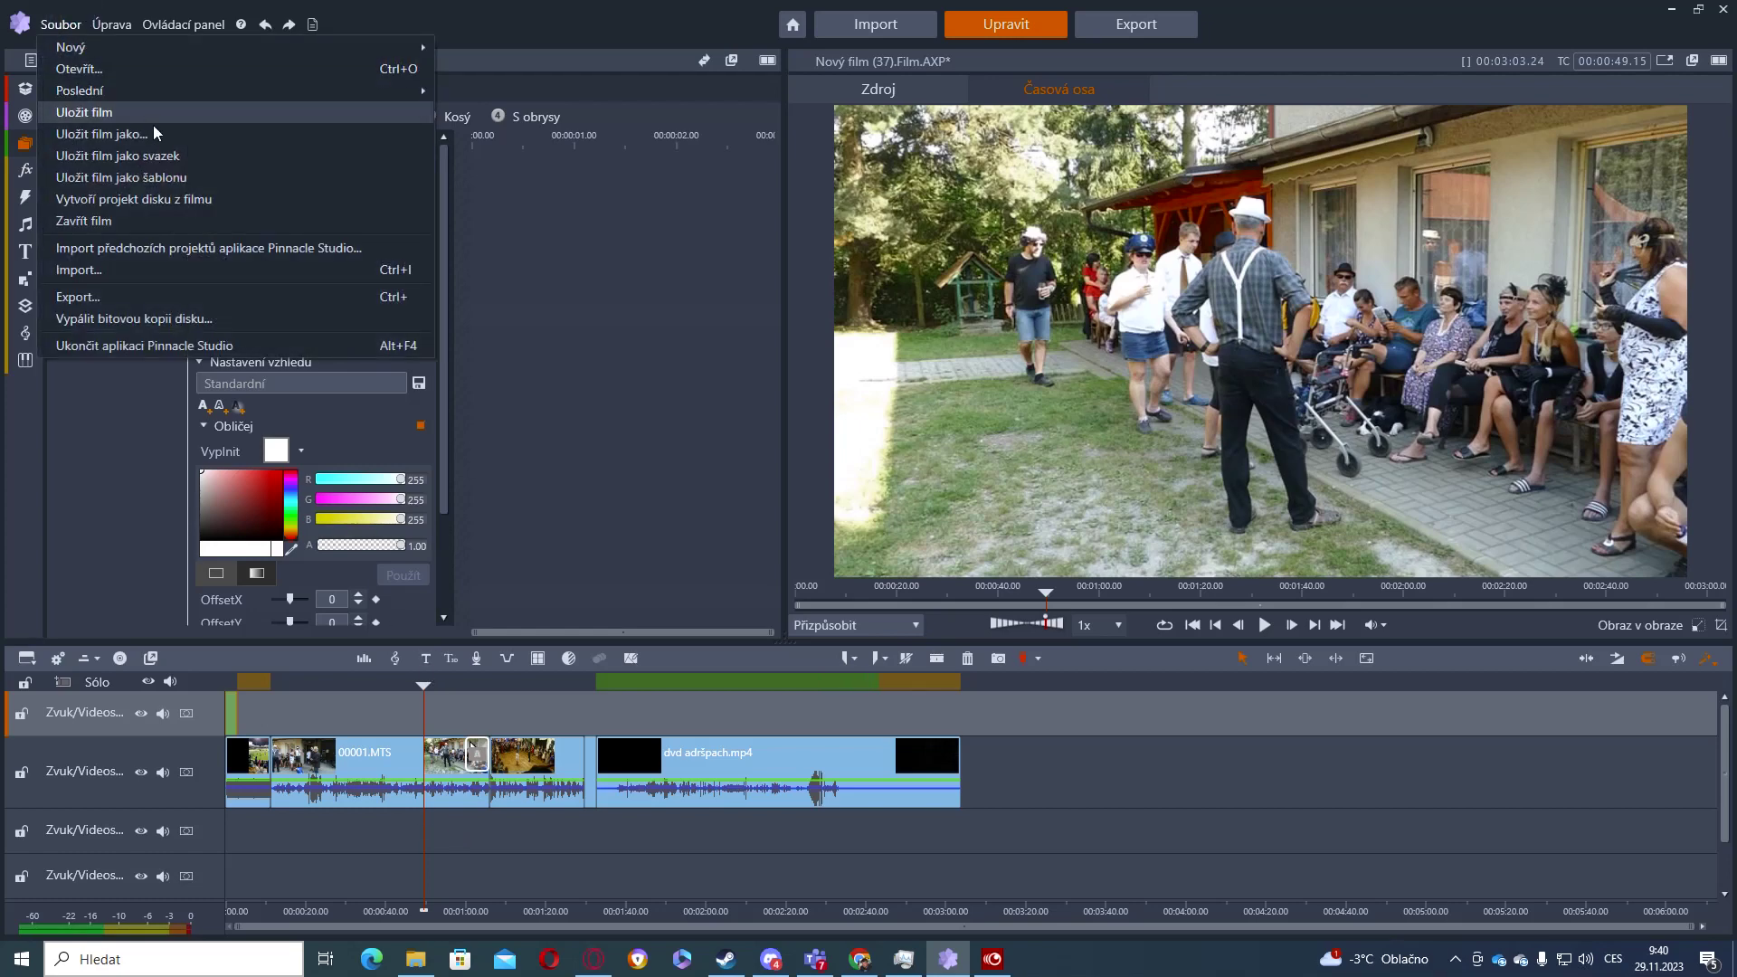
pyautogui.click(175, 159)
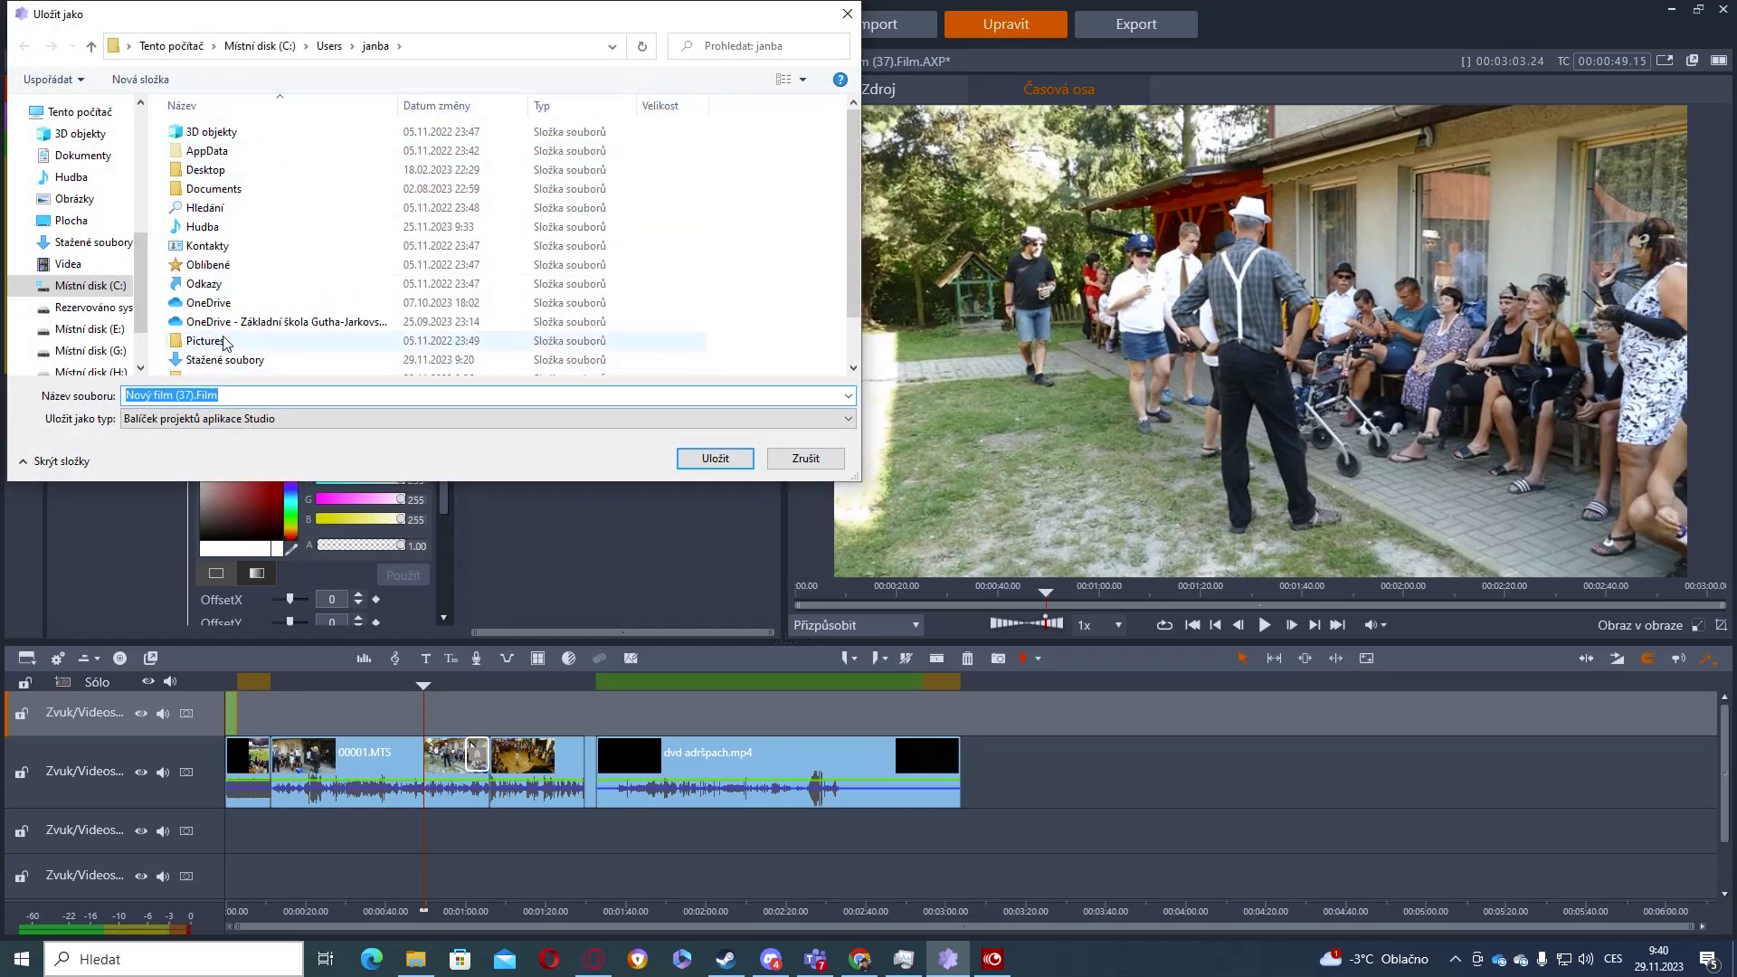
pyautogui.write('pokus svazek')
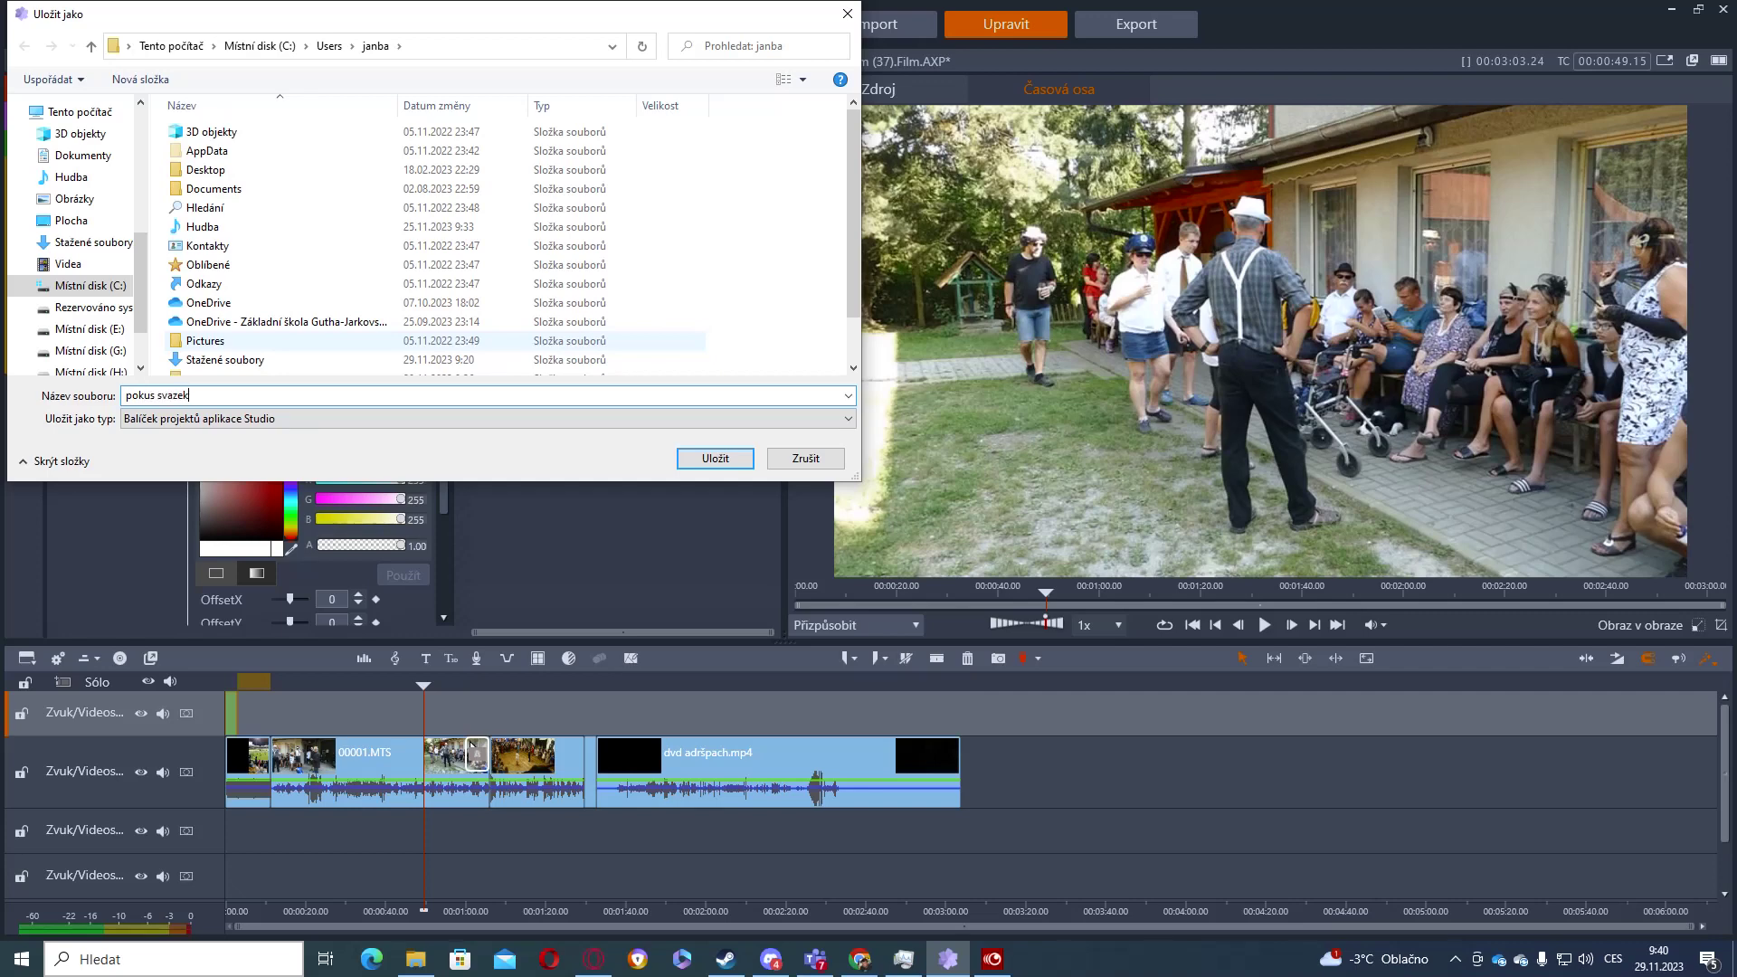
pyautogui.click(698, 459)
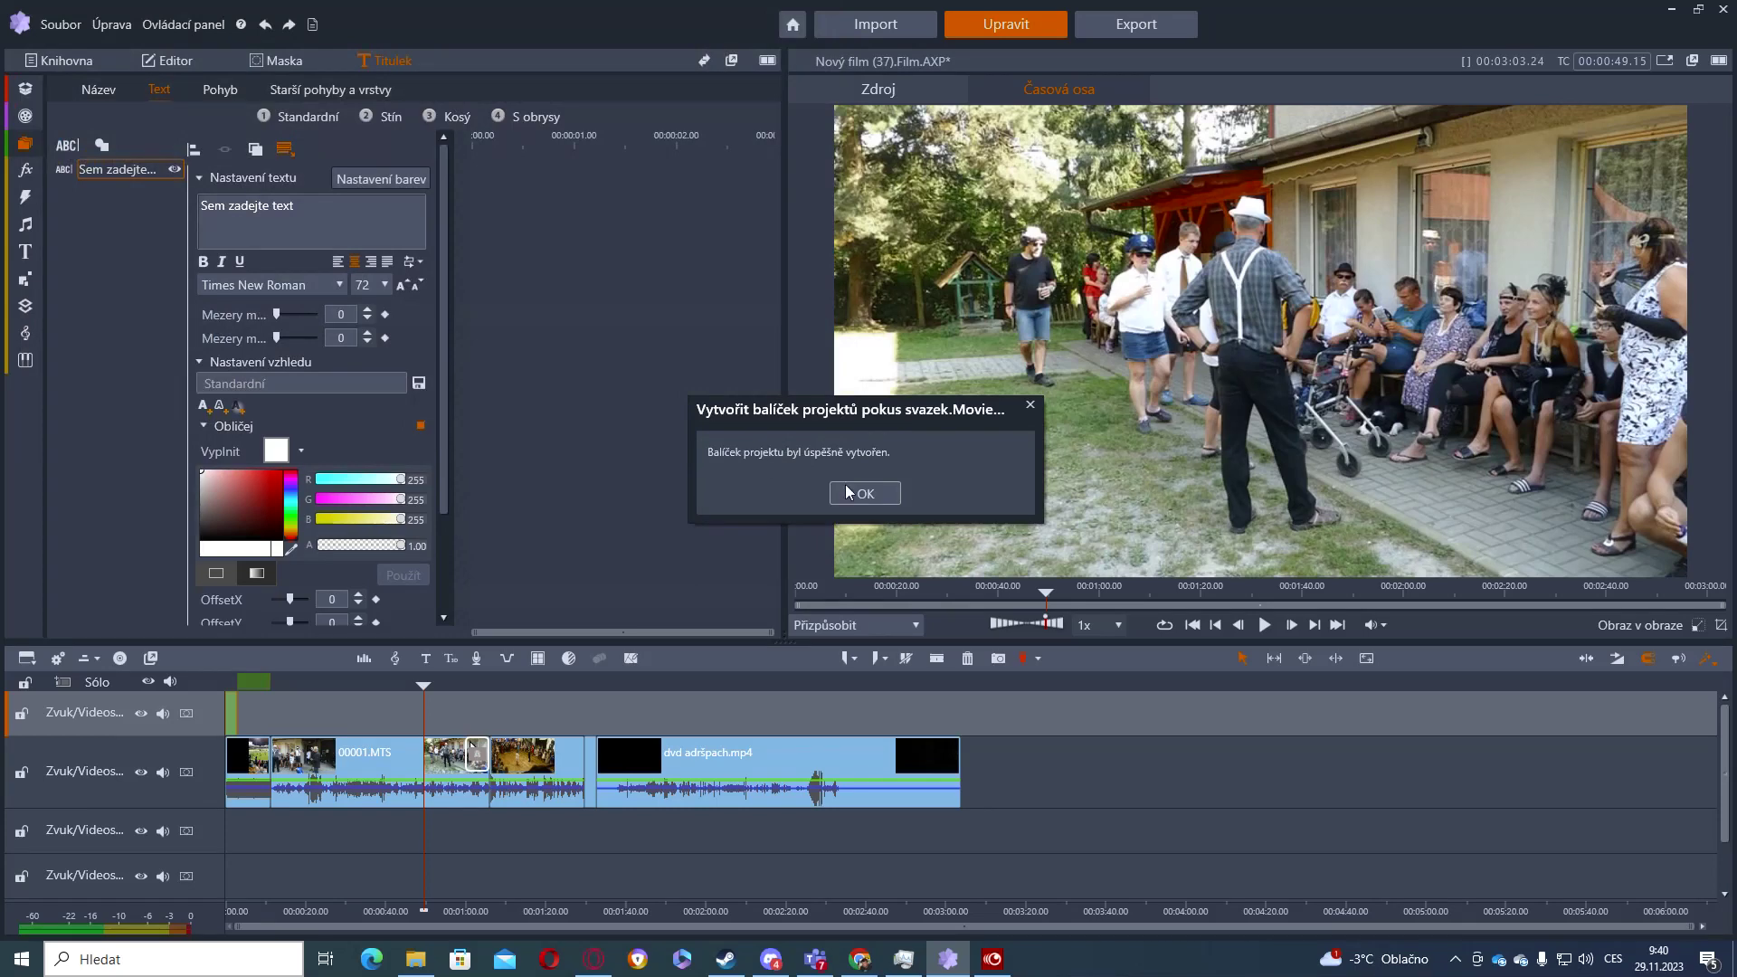
pyautogui.click(868, 497)
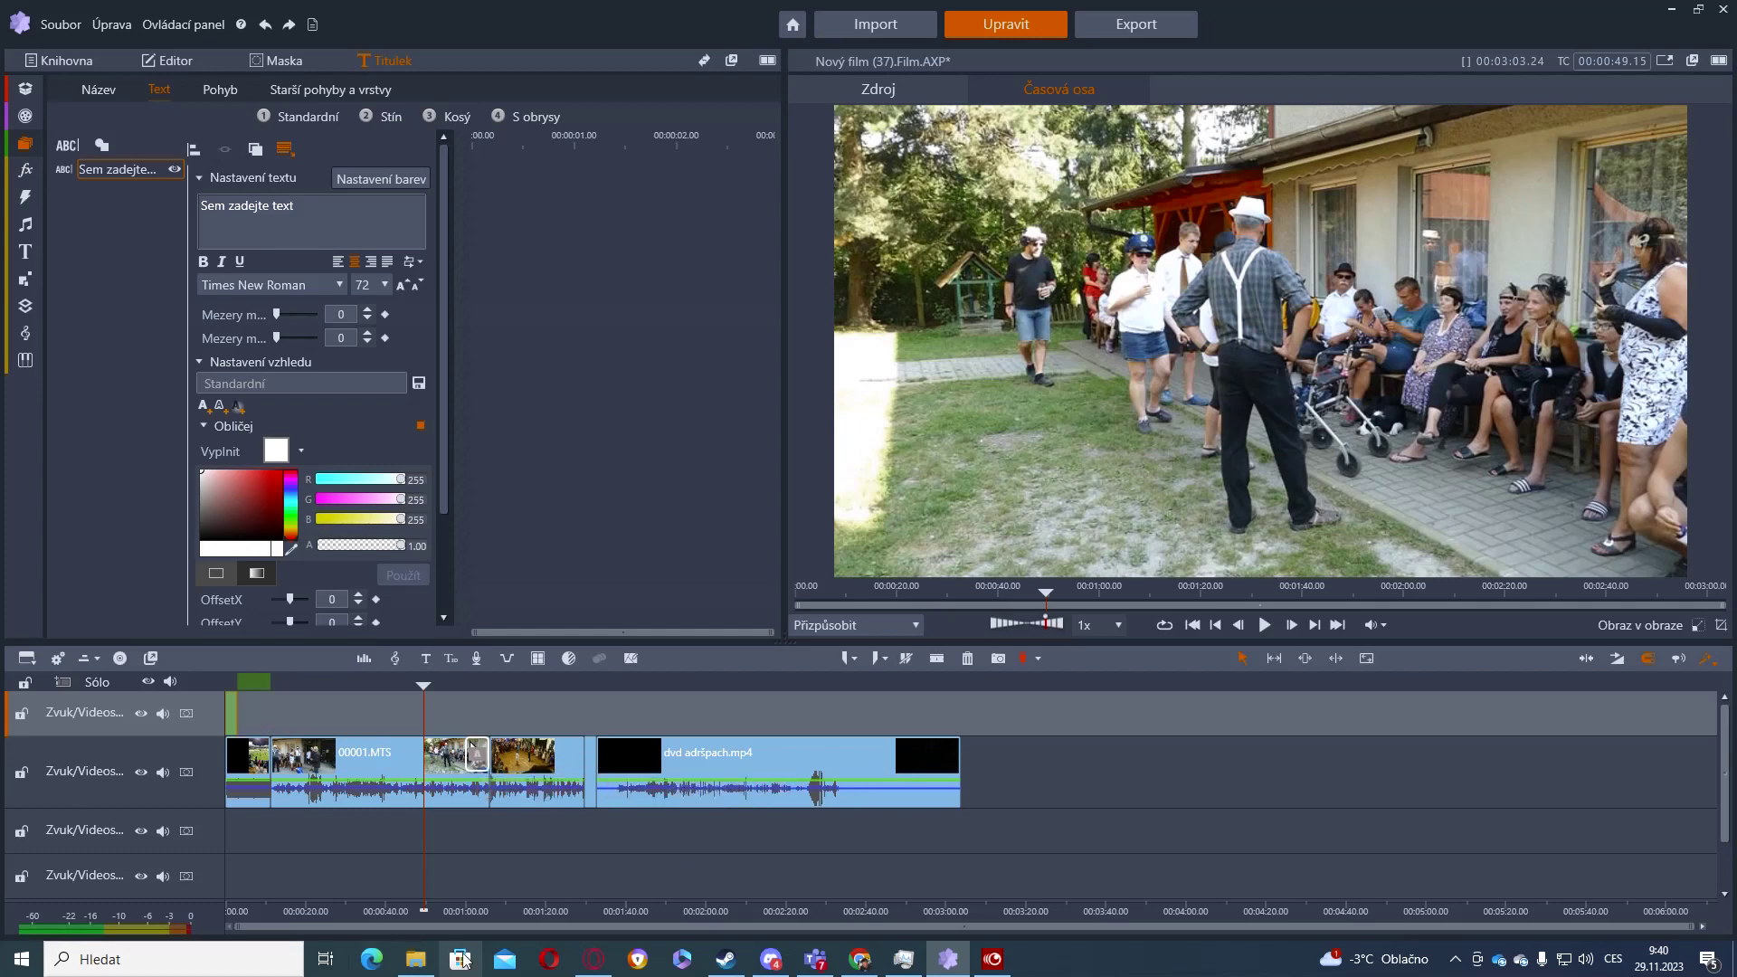
pyautogui.click(432, 966)
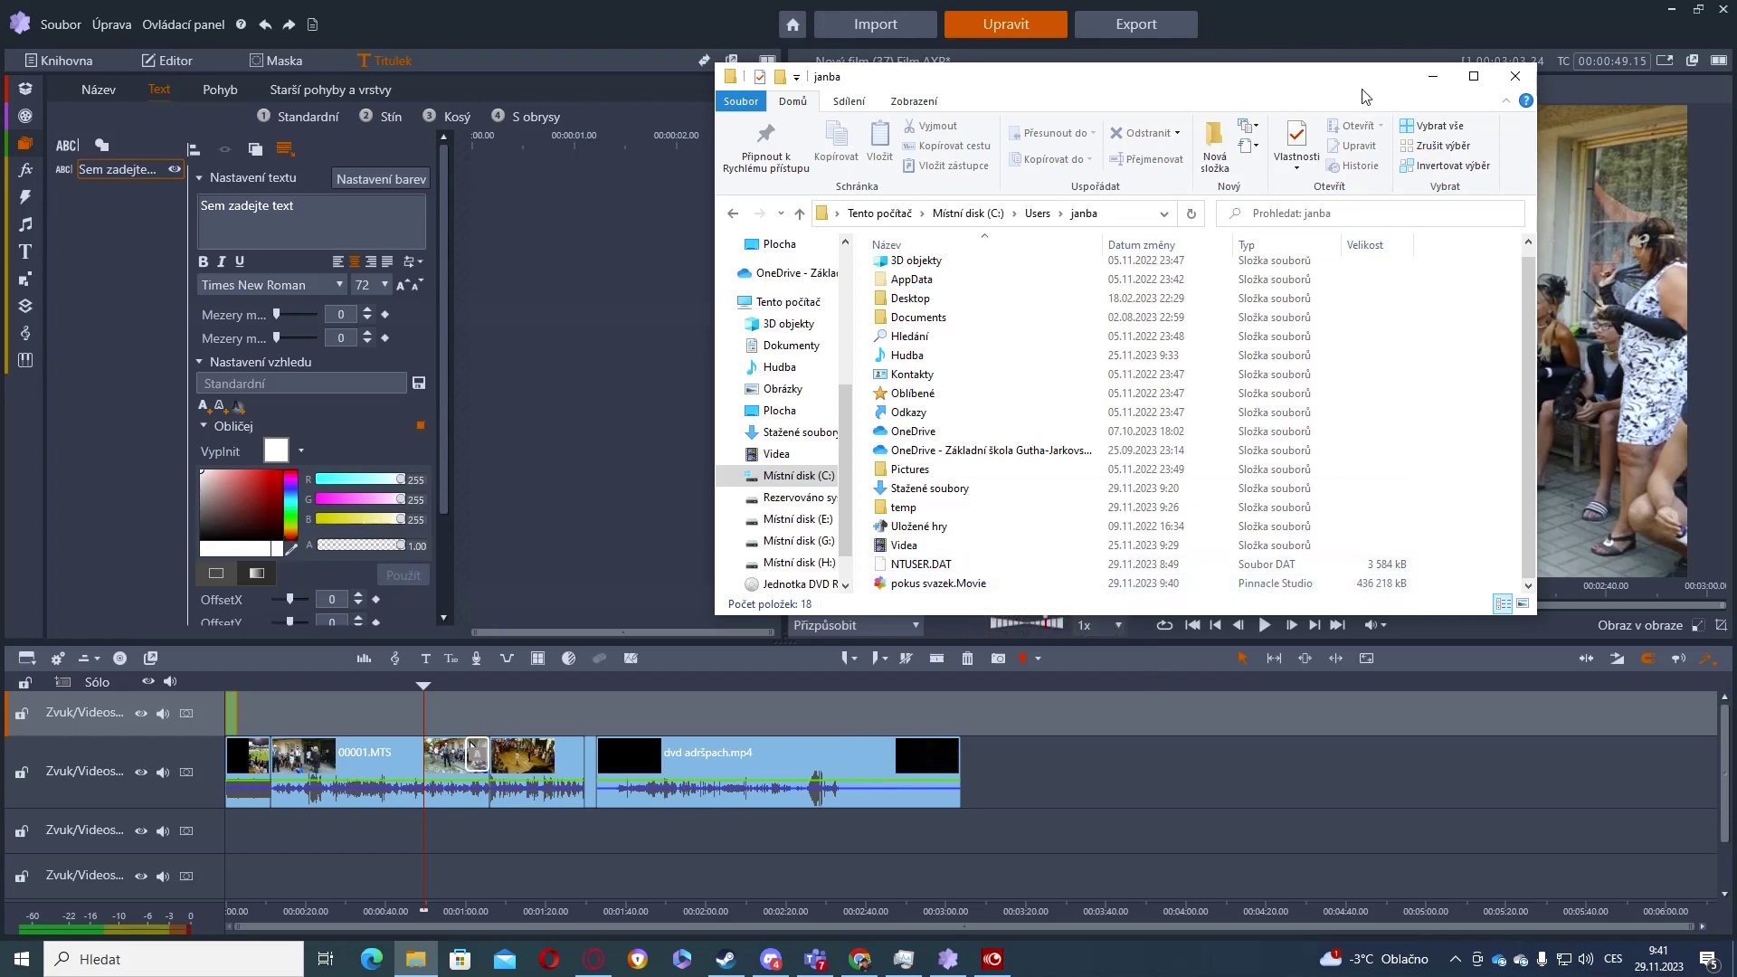
pyautogui.click(1432, 76)
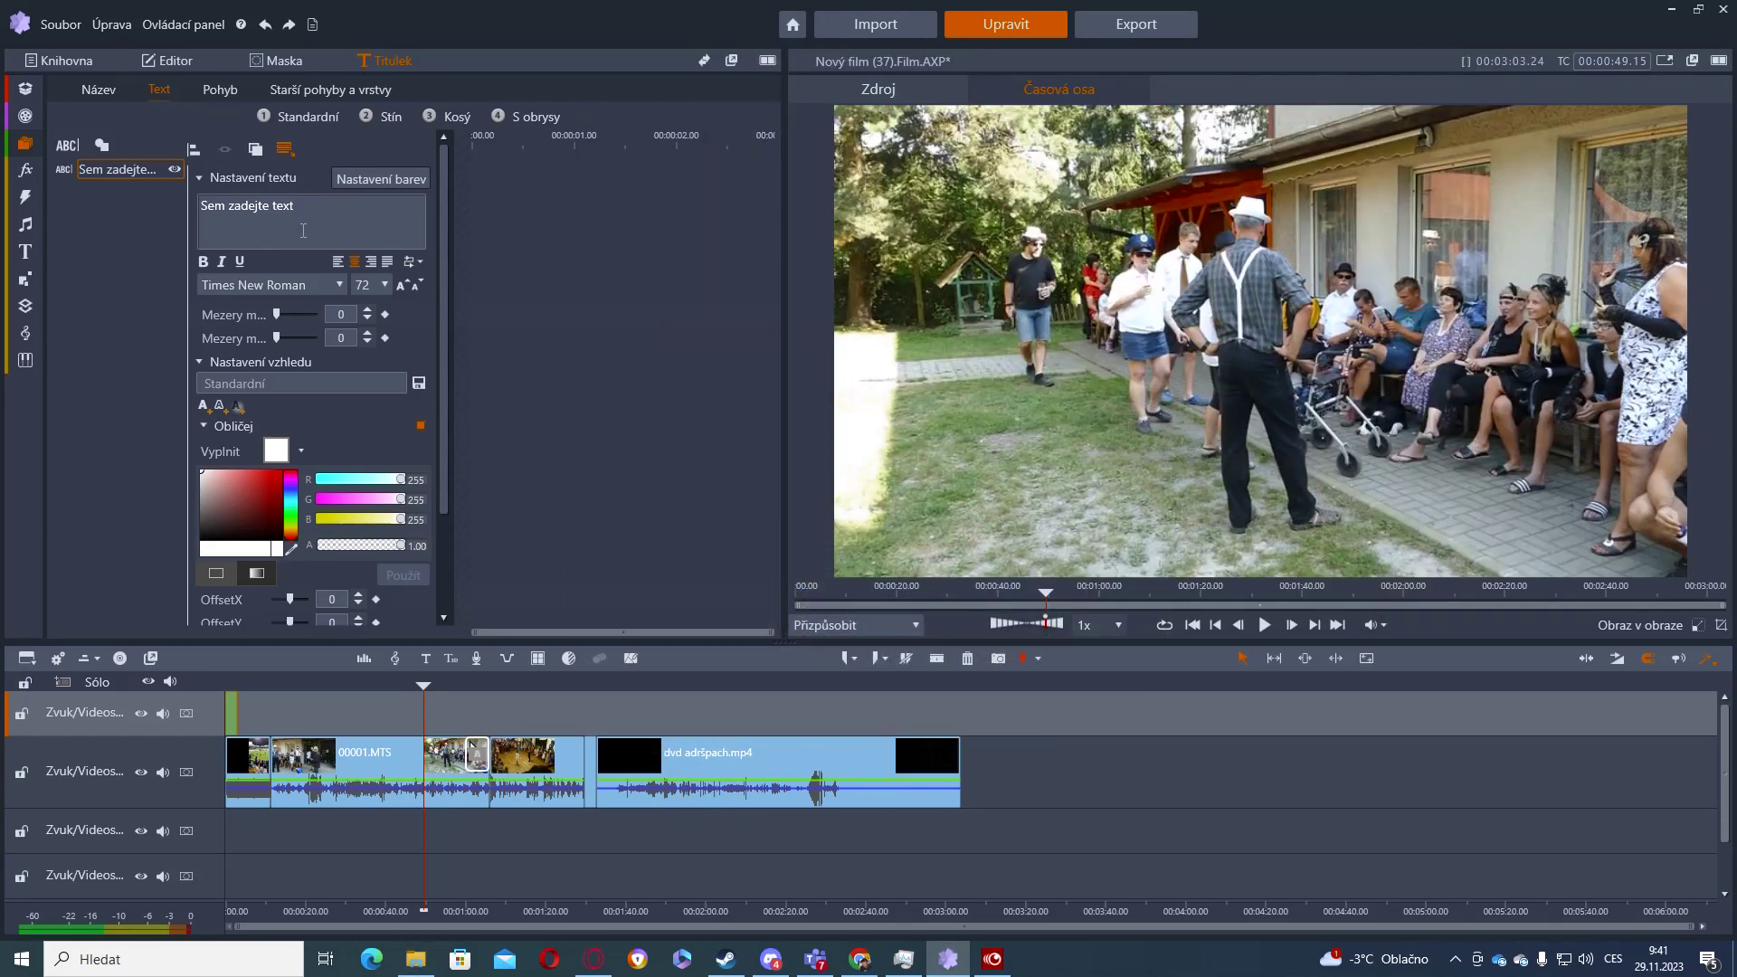
# Show the Studio project packages in the library and try to place the pokus svazek package directly on the timeline.
pyautogui.click(28, 117)
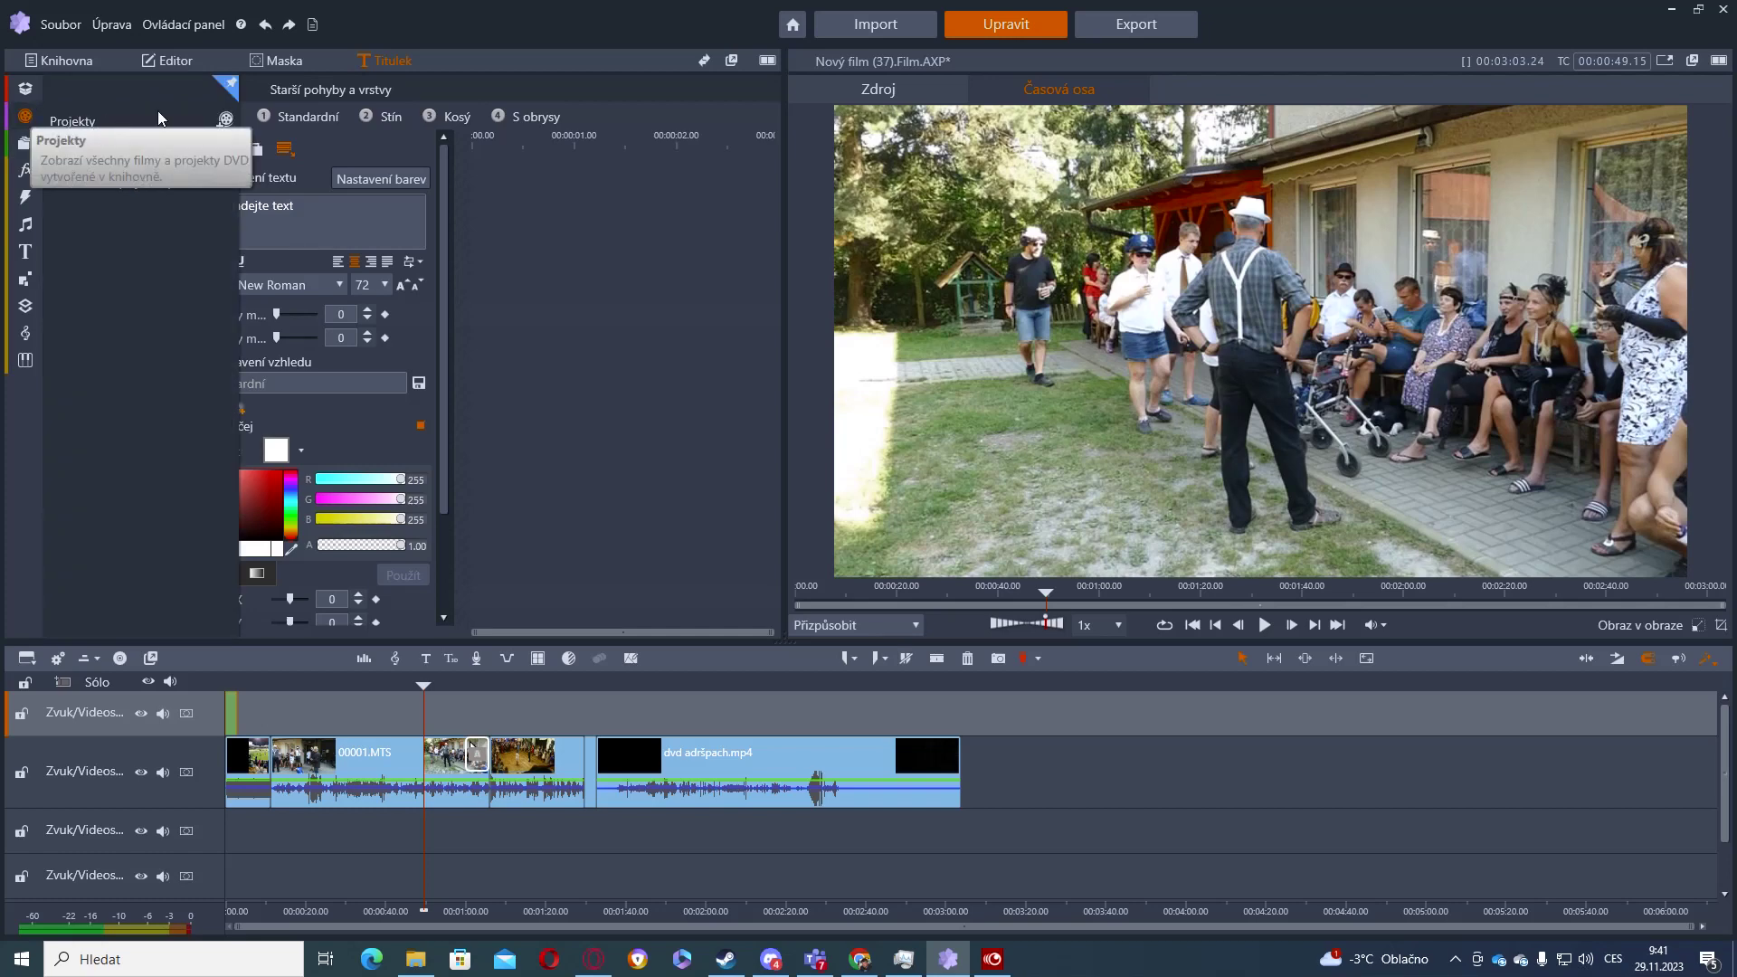
pyautogui.click(143, 187)
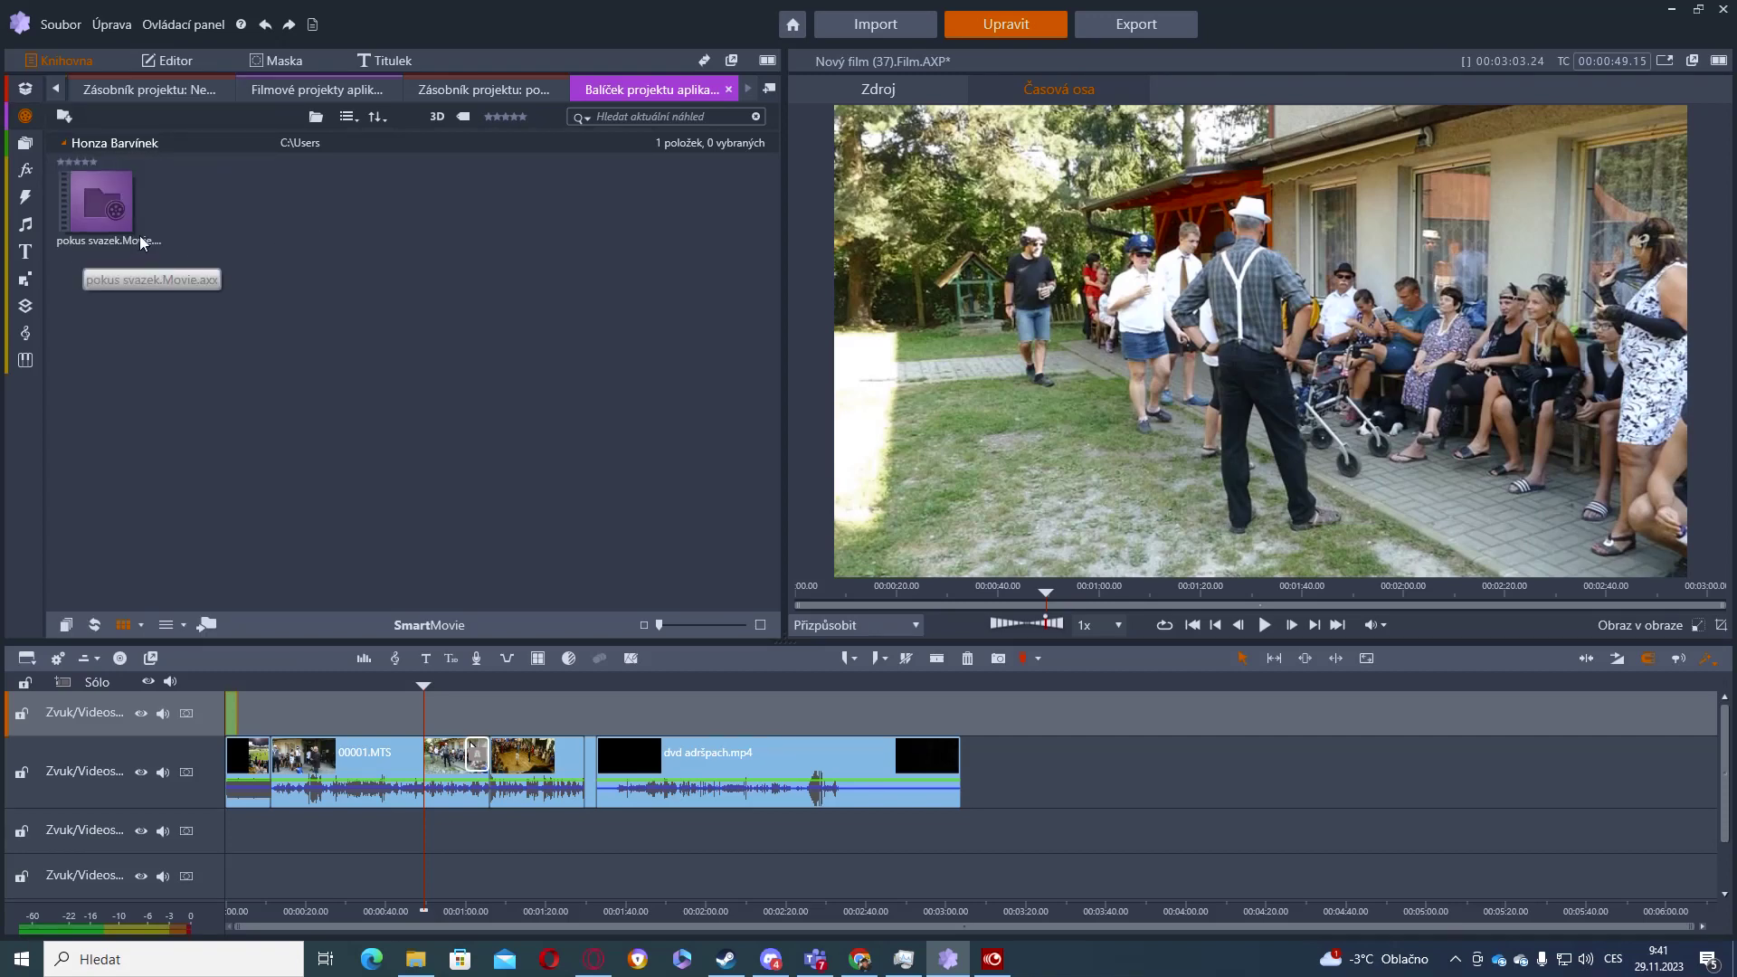
pyautogui.moveTo(102, 198); pyautogui.dragTo(1285, 770)
pyautogui.moveTo(180, 248); pyautogui.dragTo(263, 280)
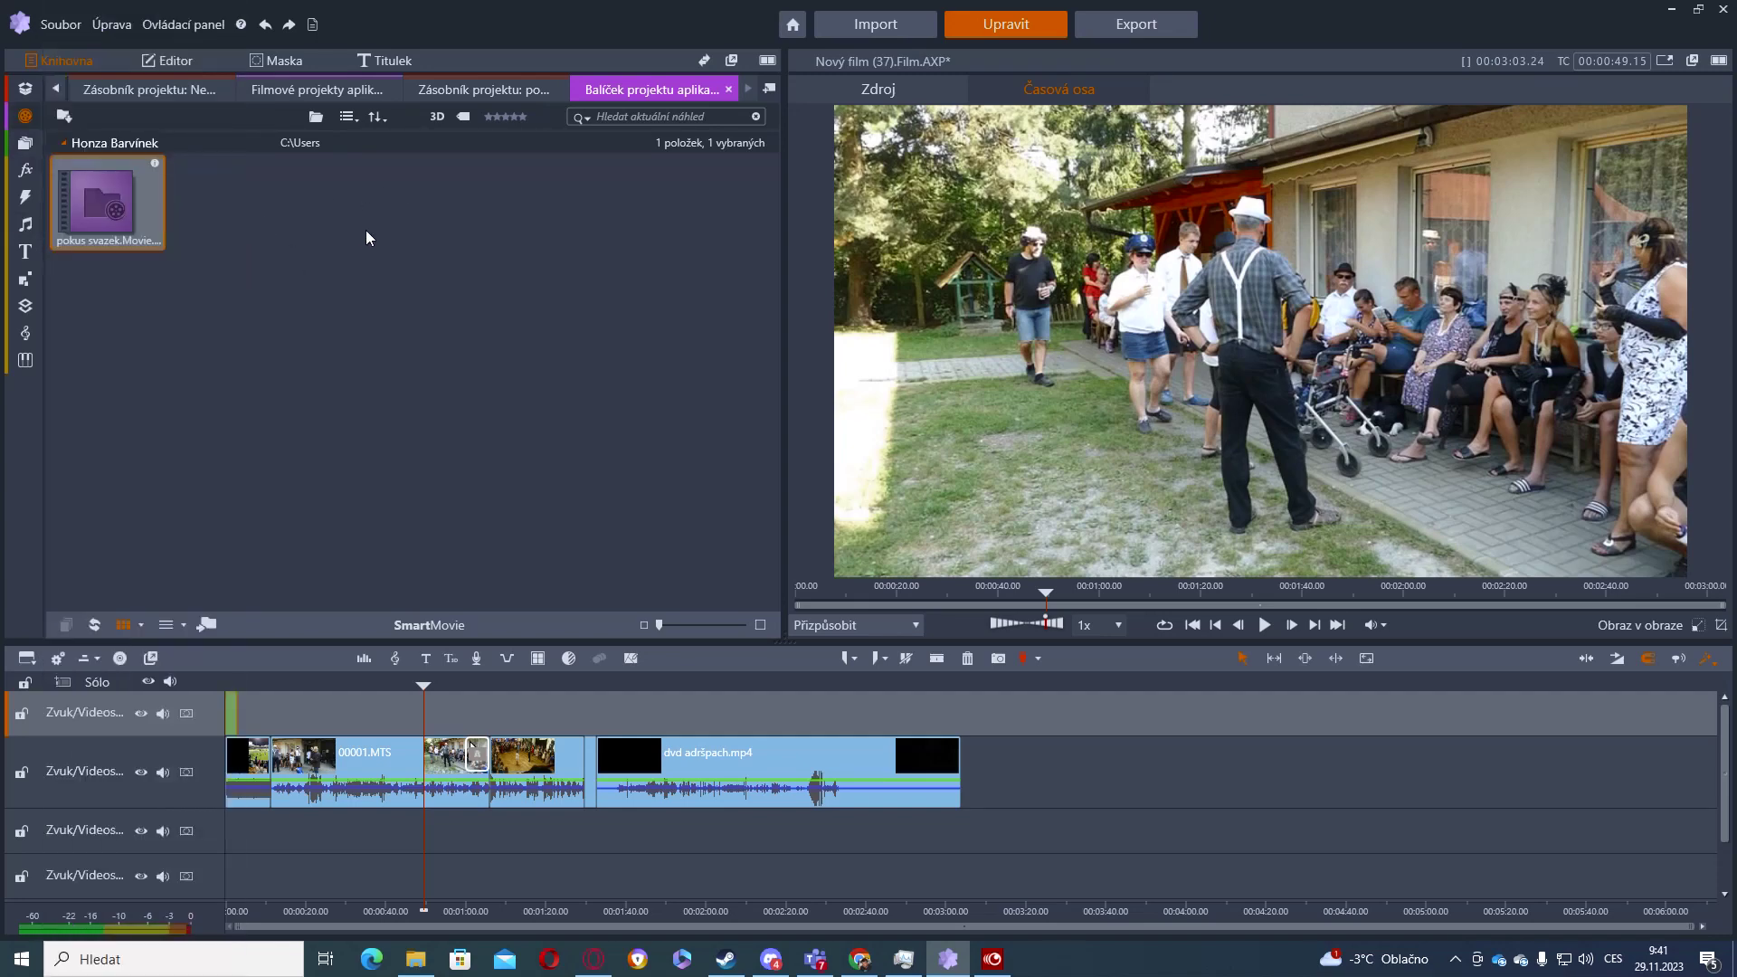
# Unpack the pokus svazek project package from the library, overwriting the existing restored project.
pyautogui.rightClick(136, 219)
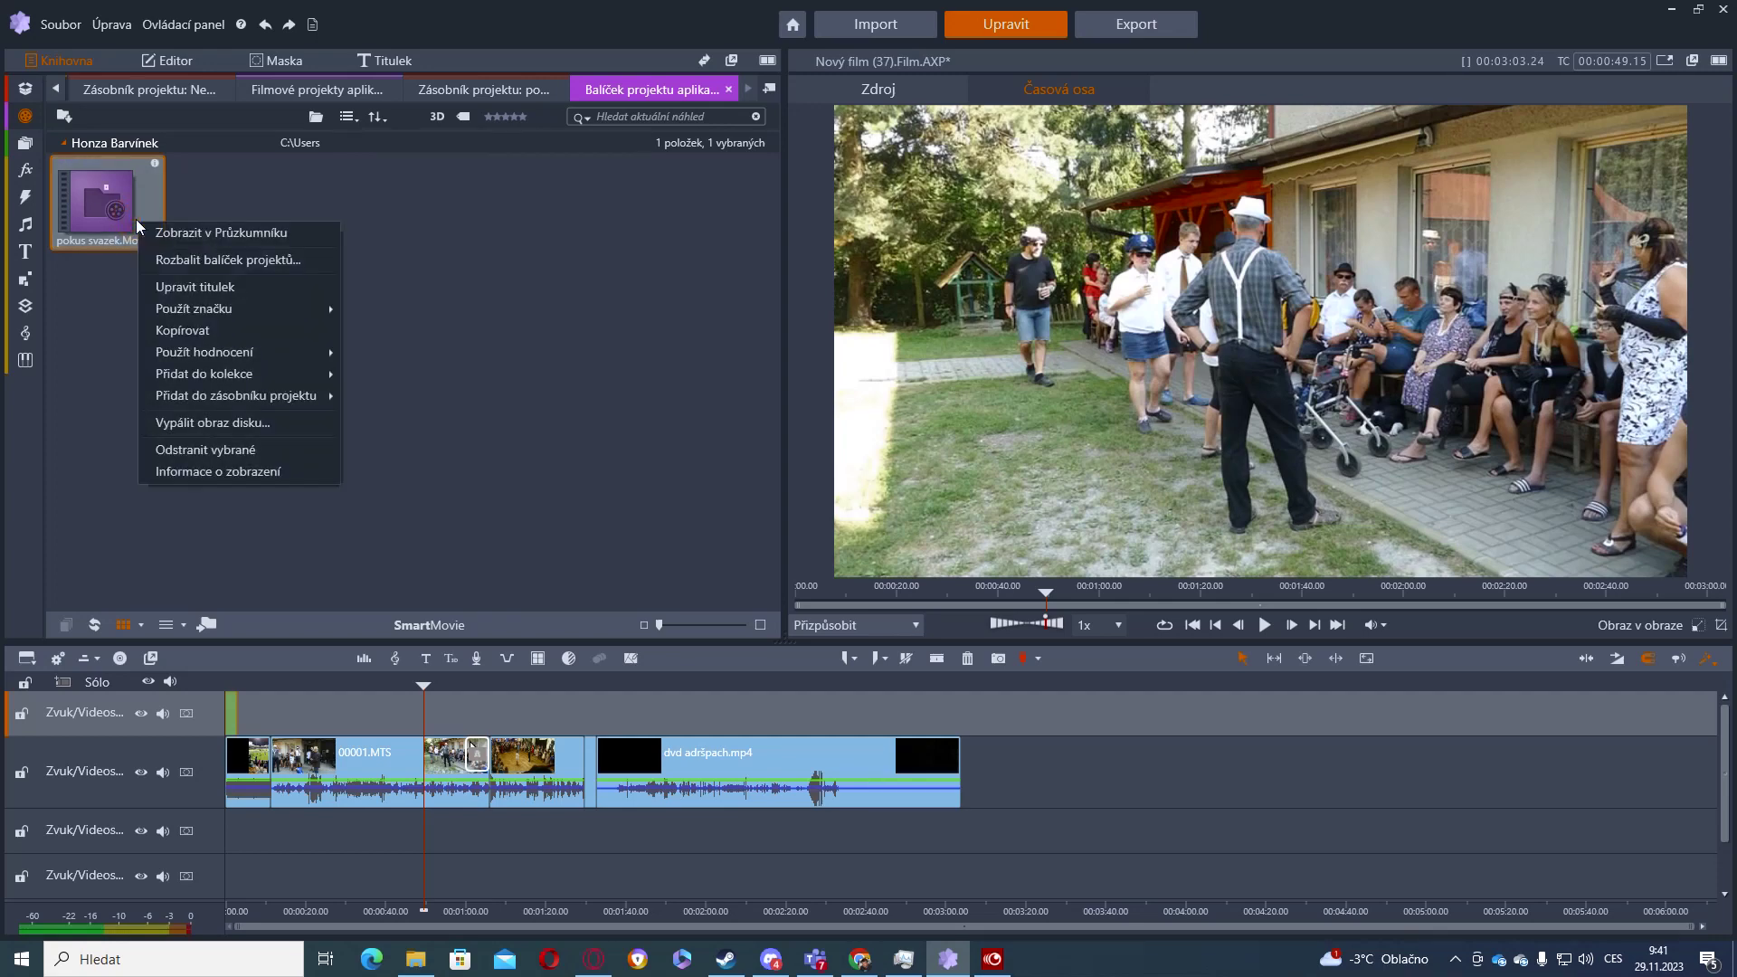
pyautogui.click(251, 260)
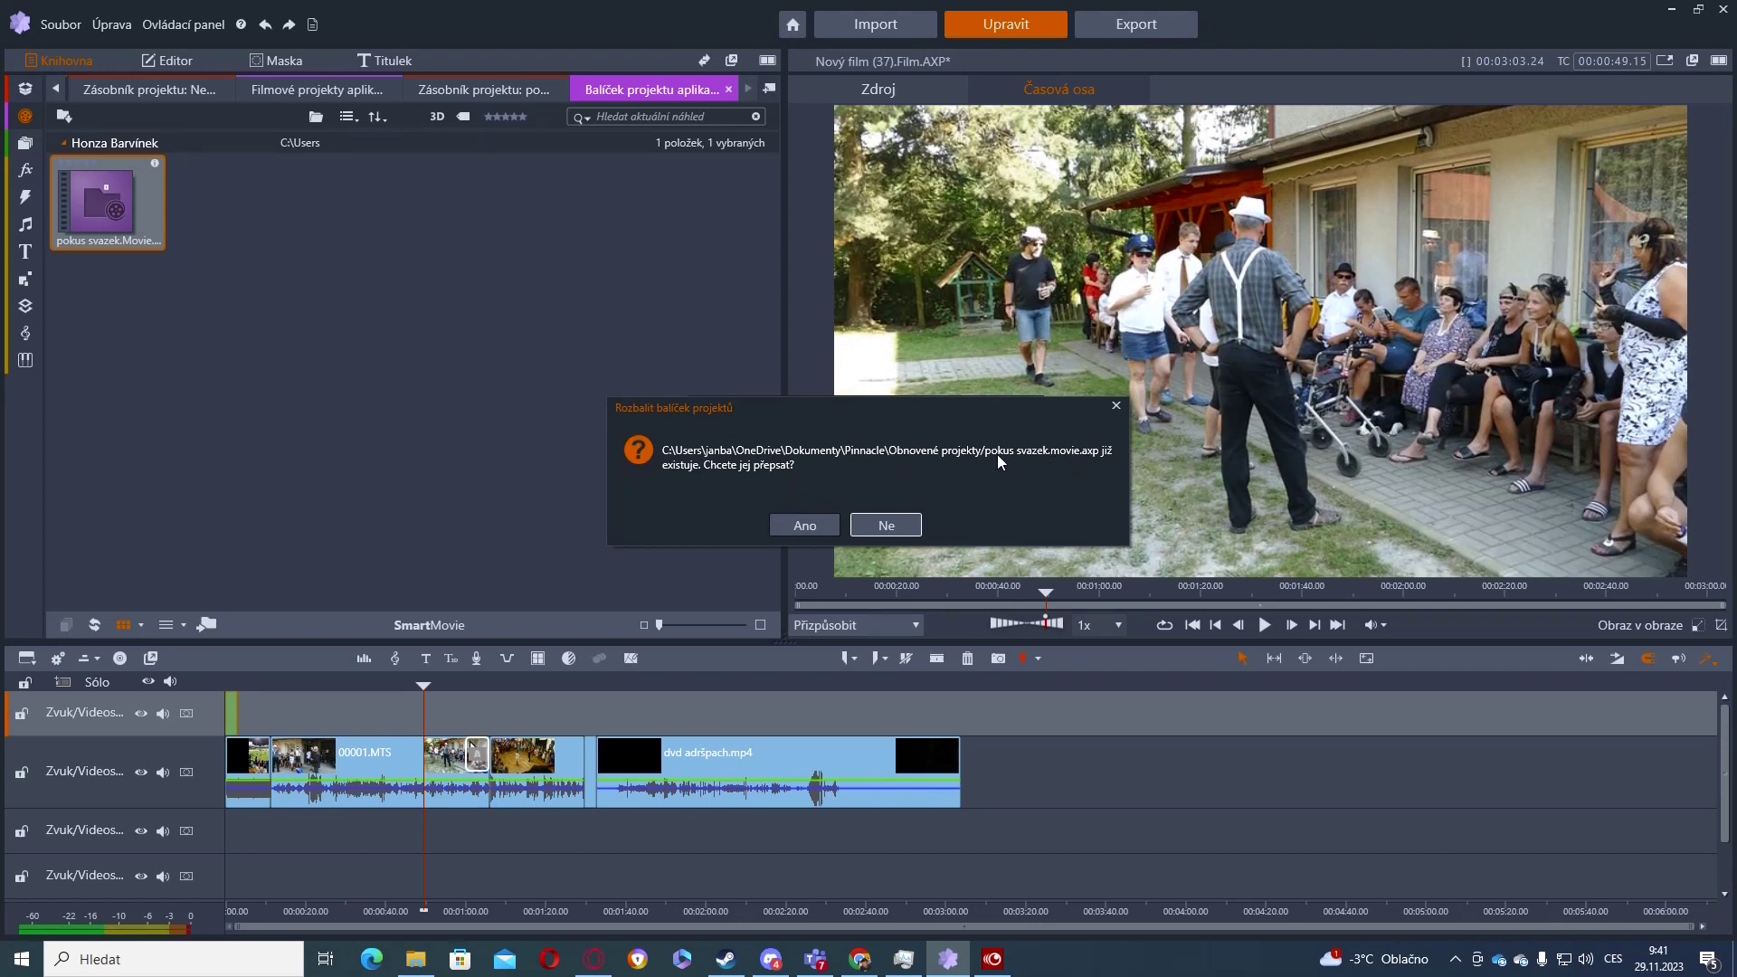
pyautogui.click(814, 528)
pyautogui.click(867, 497)
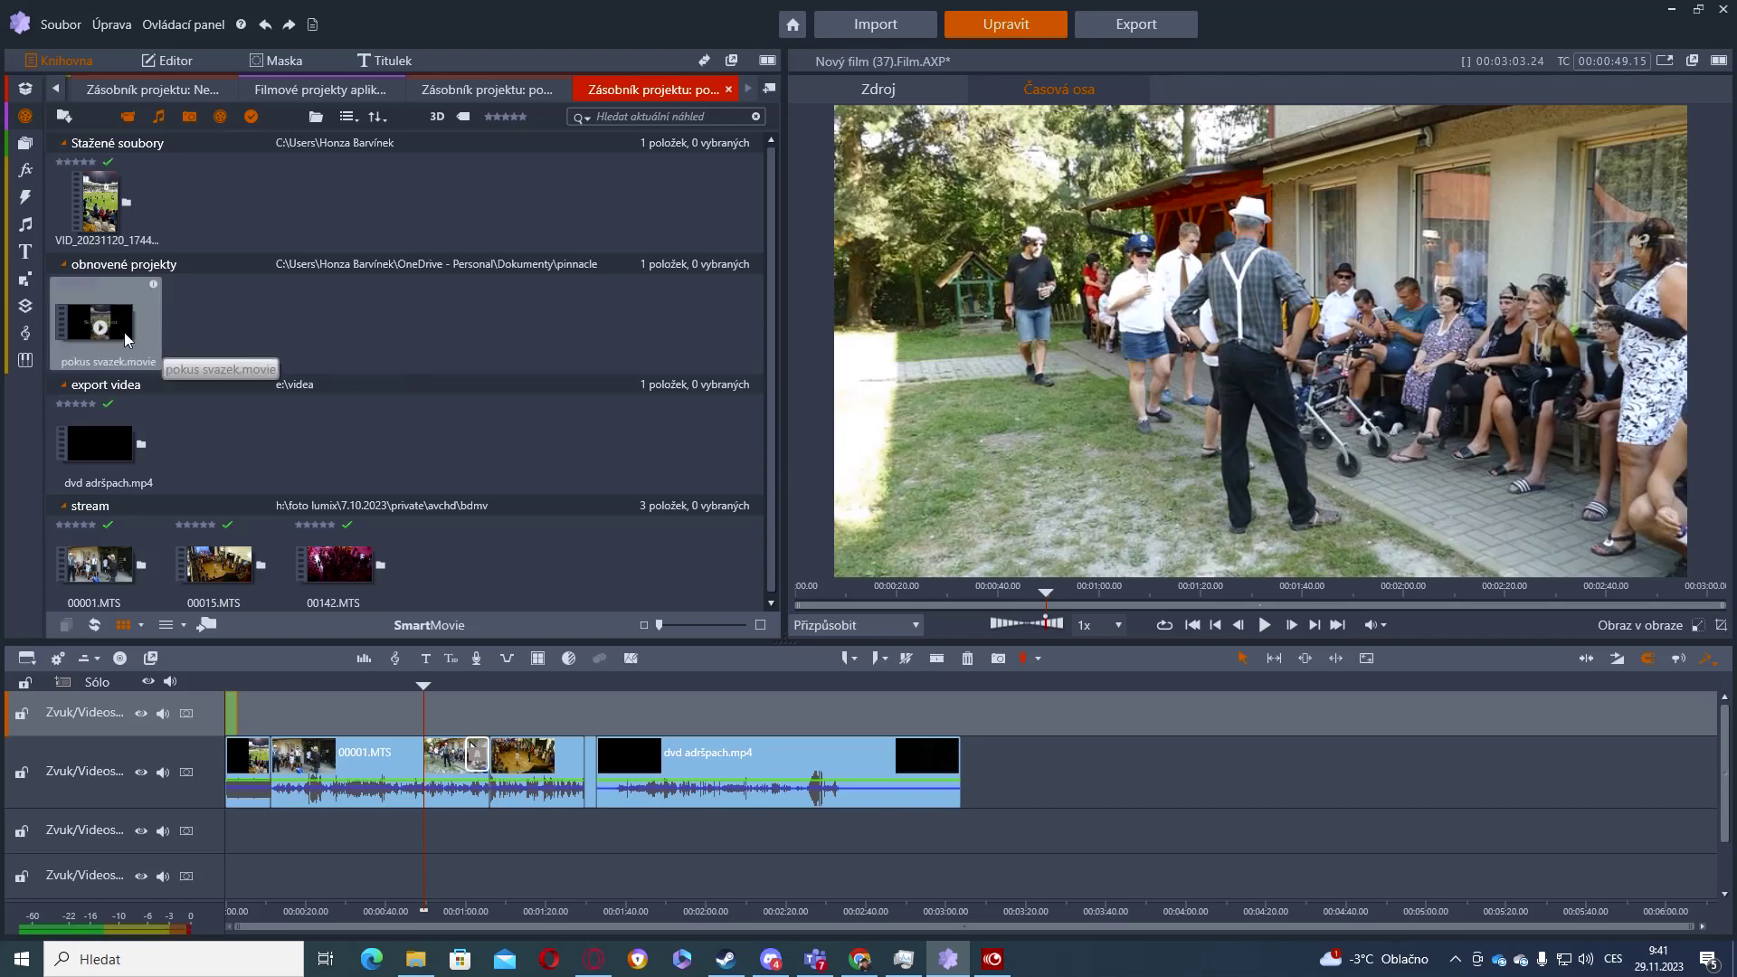
# Add the restored pokus svazek.movie at the start of the third track and preview it with the two upper tracks hidden.
pyautogui.moveTo(132, 316); pyautogui.dragTo(236, 843)
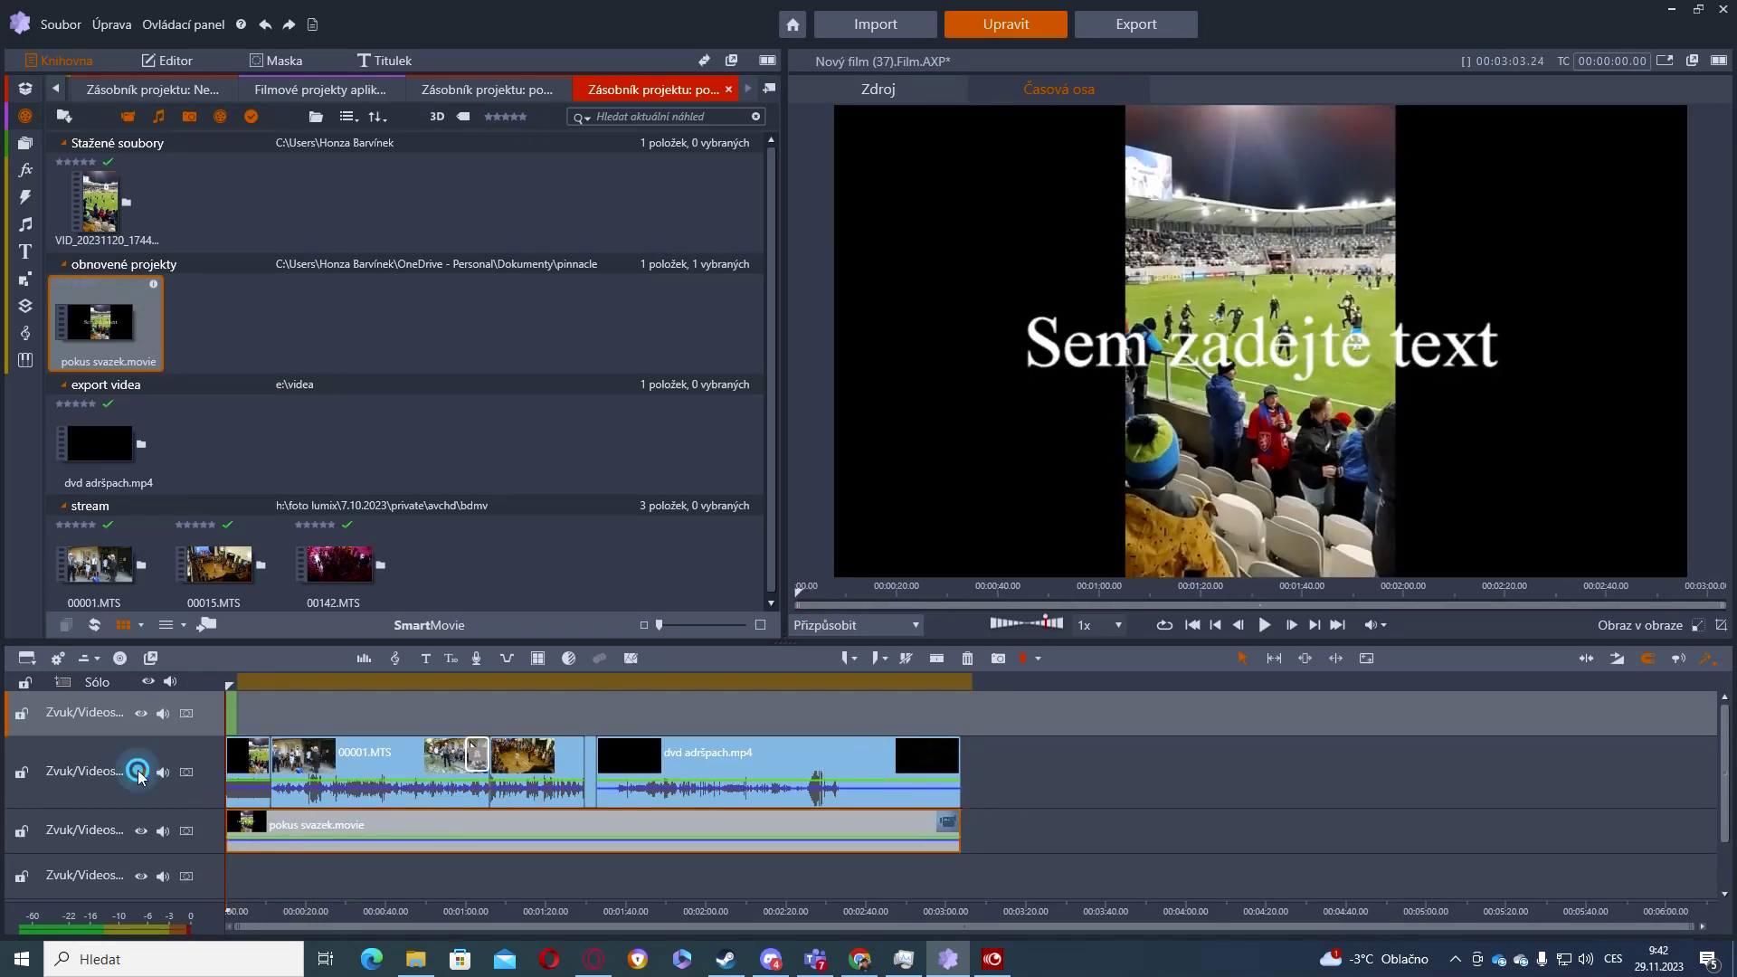
pyautogui.click(142, 713)
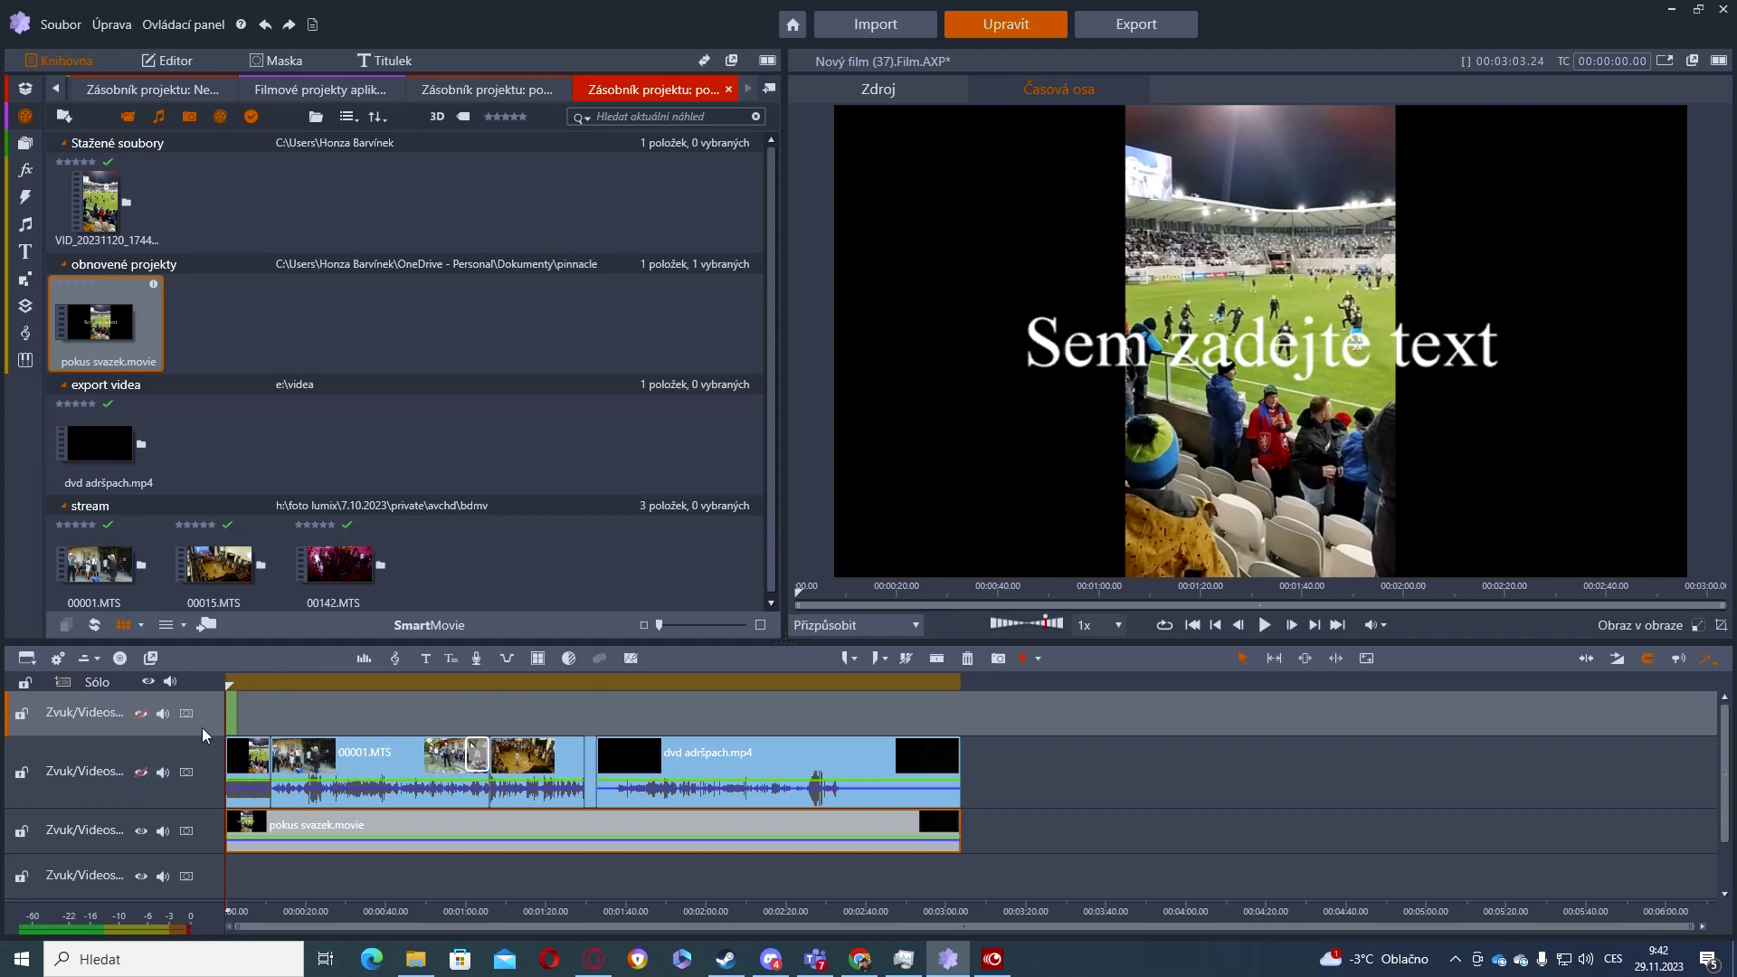
pyautogui.moveTo(230, 806); pyautogui.dragTo(270, 825)
pyautogui.click(266, 25)
pyautogui.moveTo(224, 715); pyautogui.dragTo(836, 724)
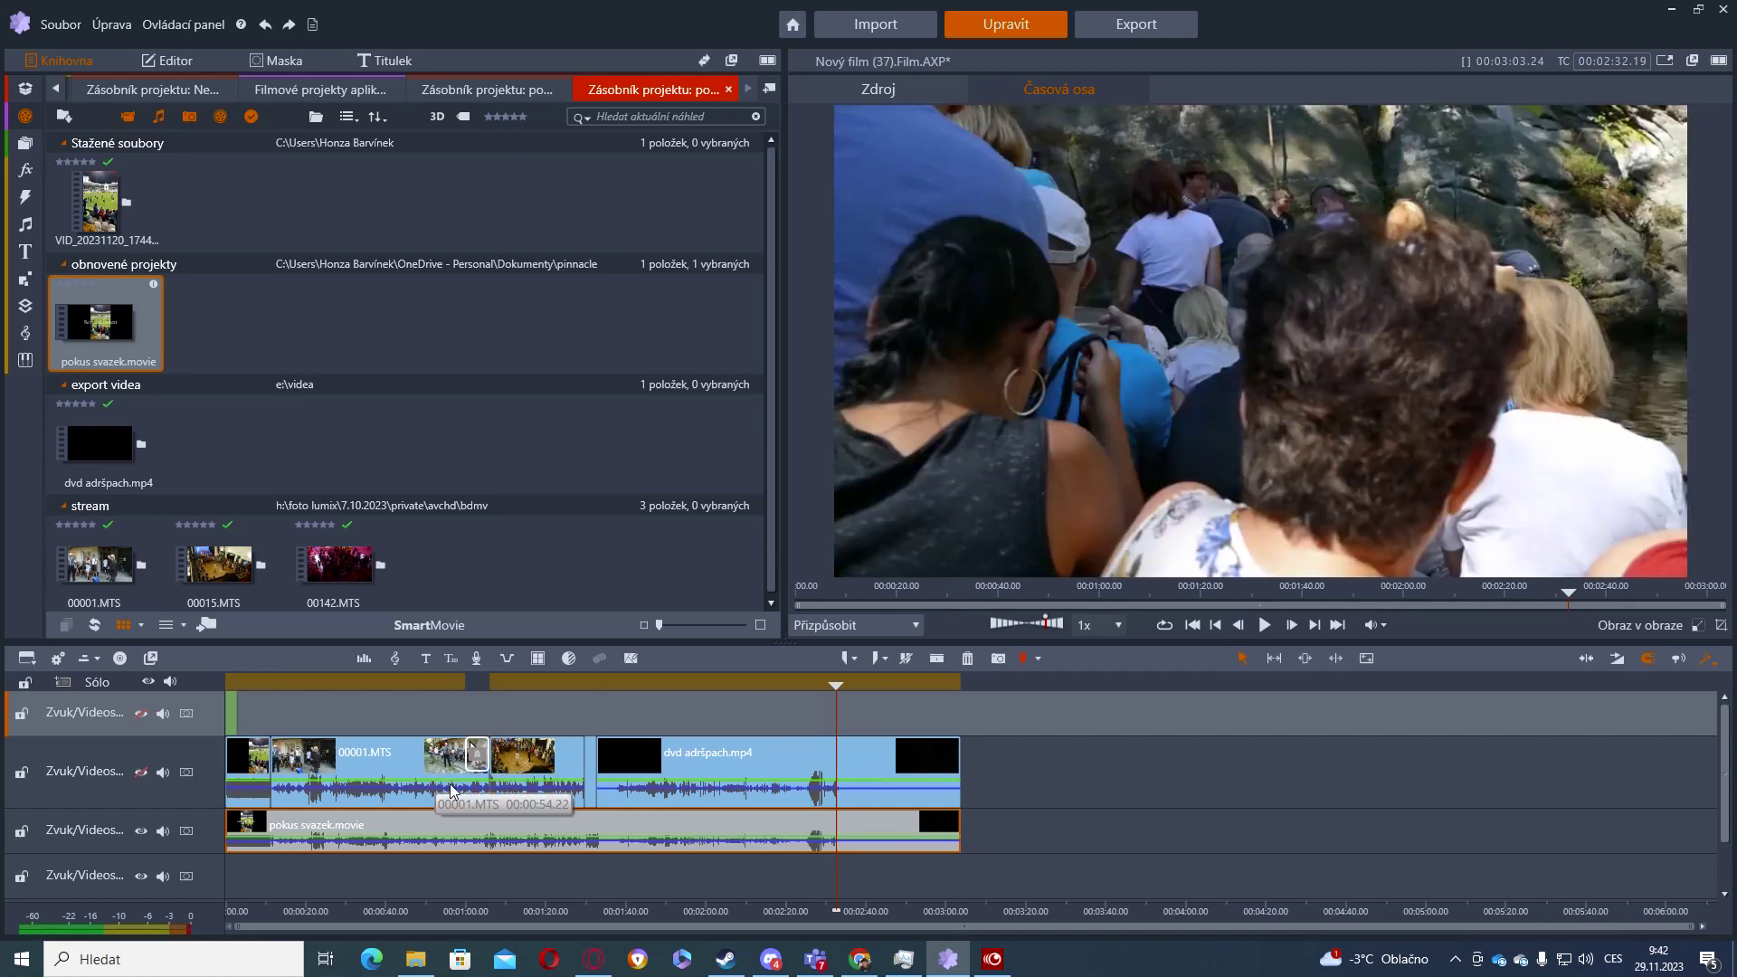
# Replace the original title and clips with the pokus svazek.movie clip on the second track, making both upper tracks visible again.
pyautogui.moveTo(991, 698); pyautogui.dragTo(229, 793)
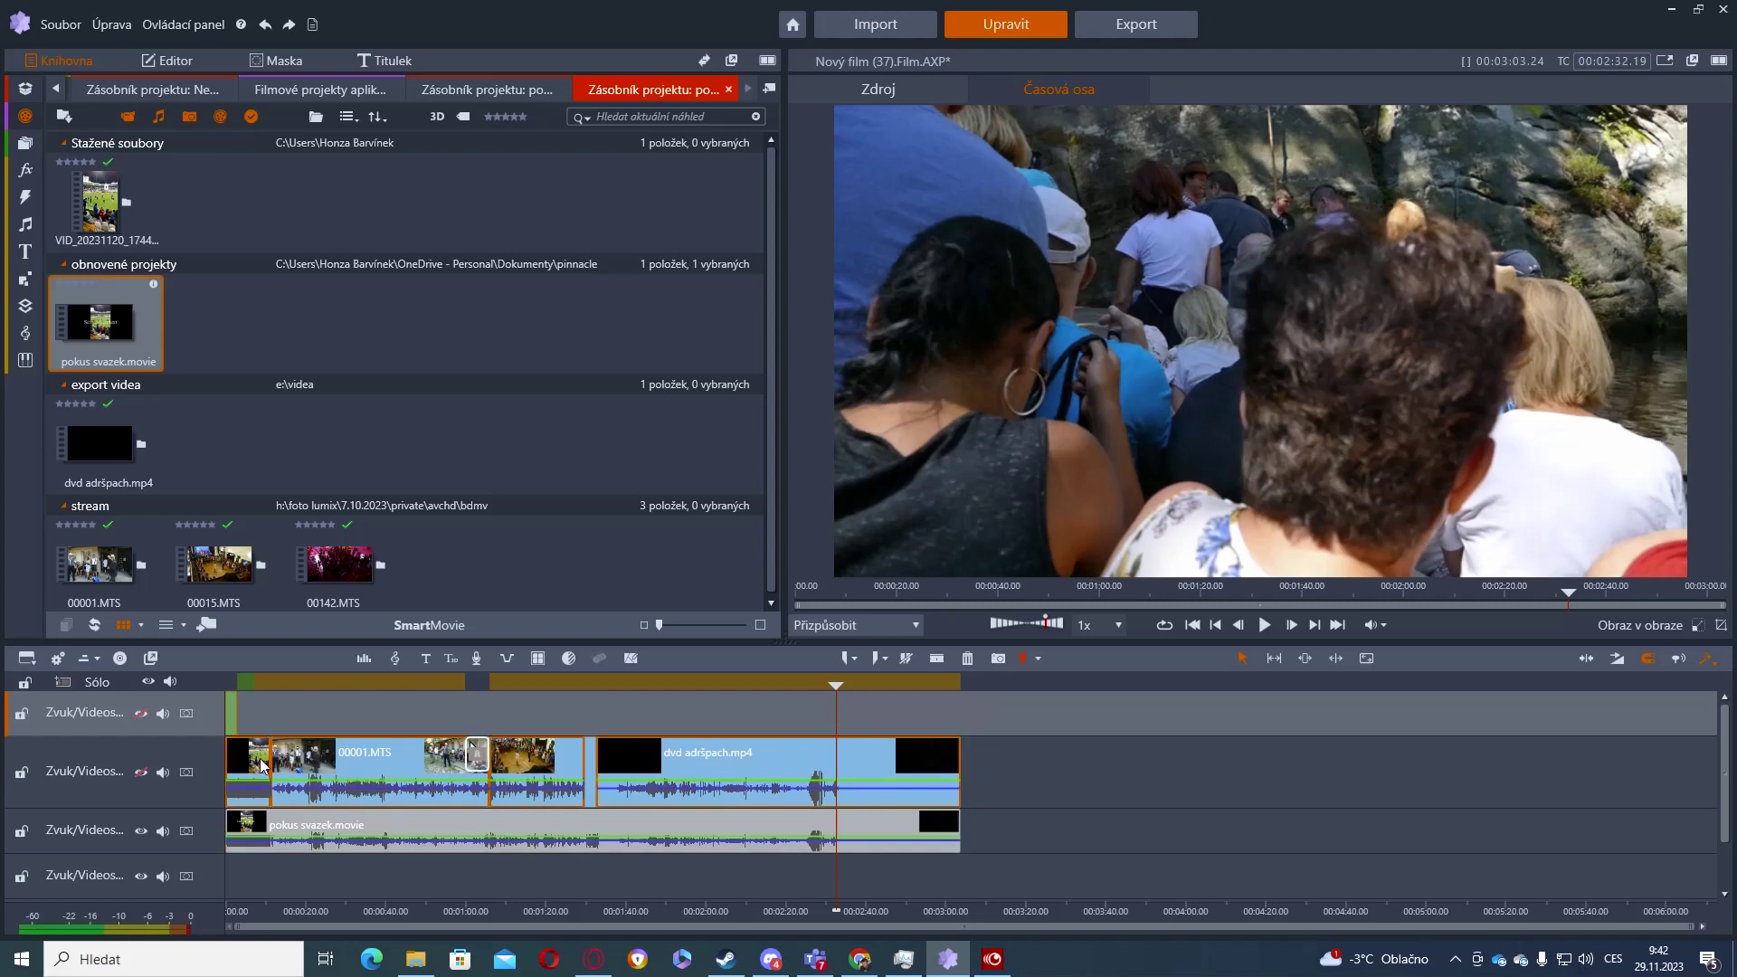
pyautogui.press('Delete')
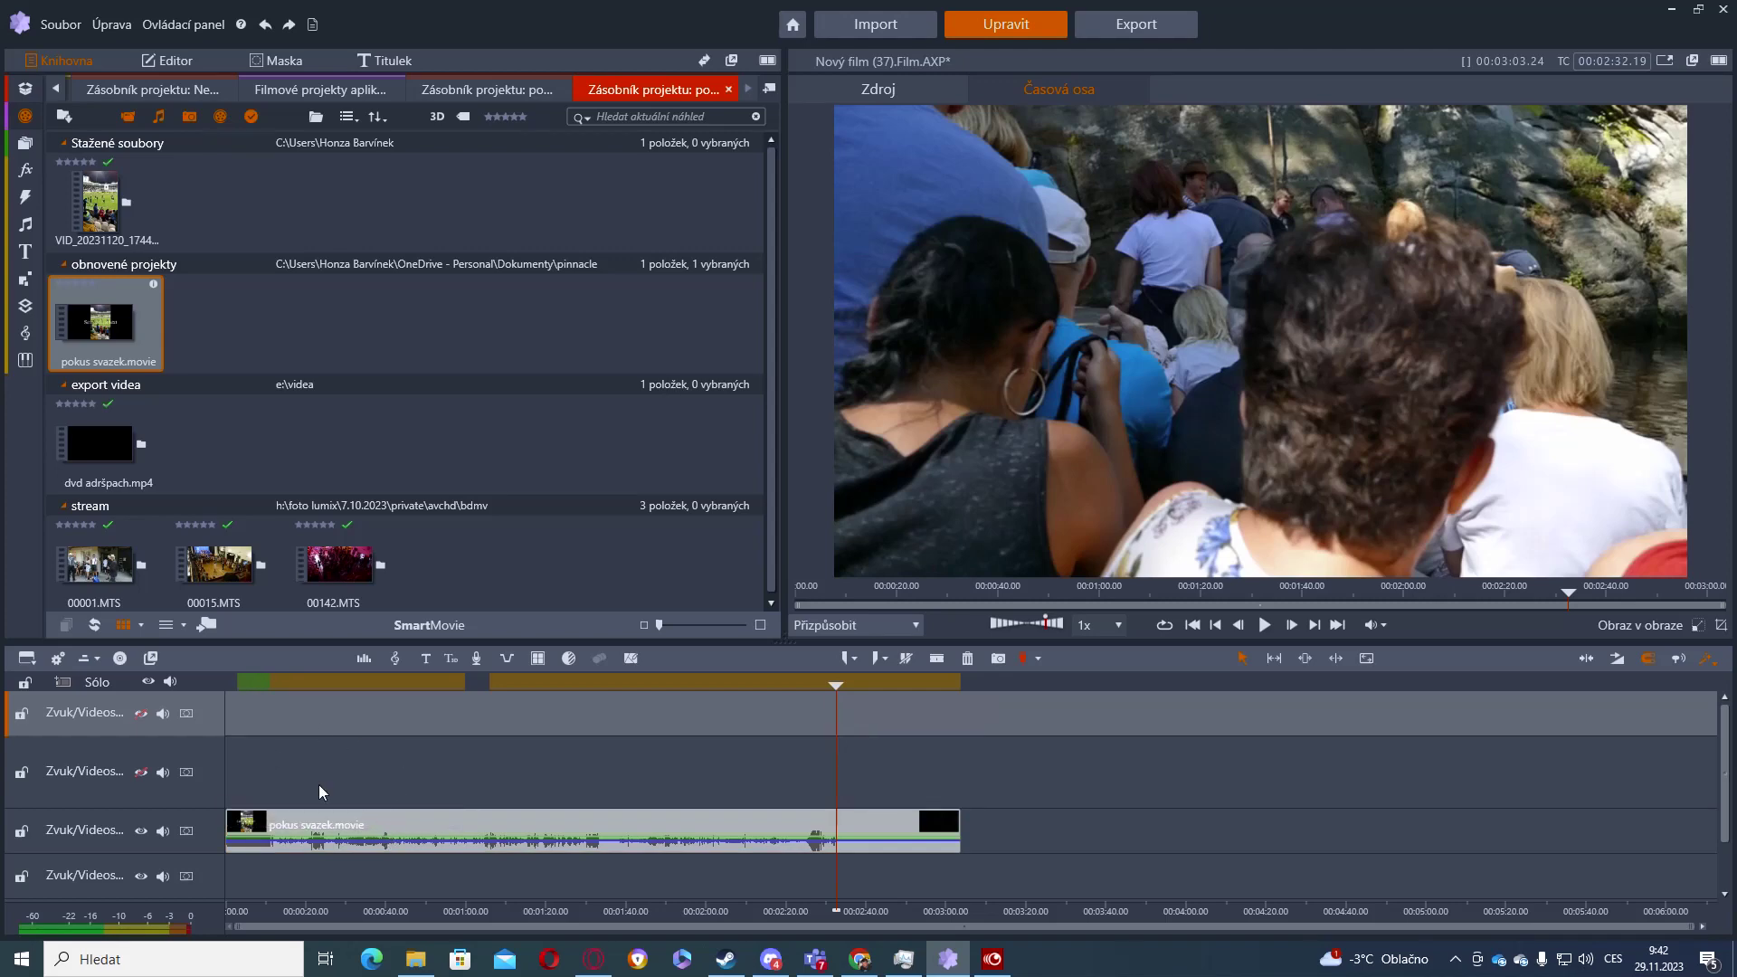
pyautogui.click(140, 772)
pyautogui.click(140, 713)
pyautogui.click(340, 828)
pyautogui.moveTo(339, 828); pyautogui.dragTo(341, 788)
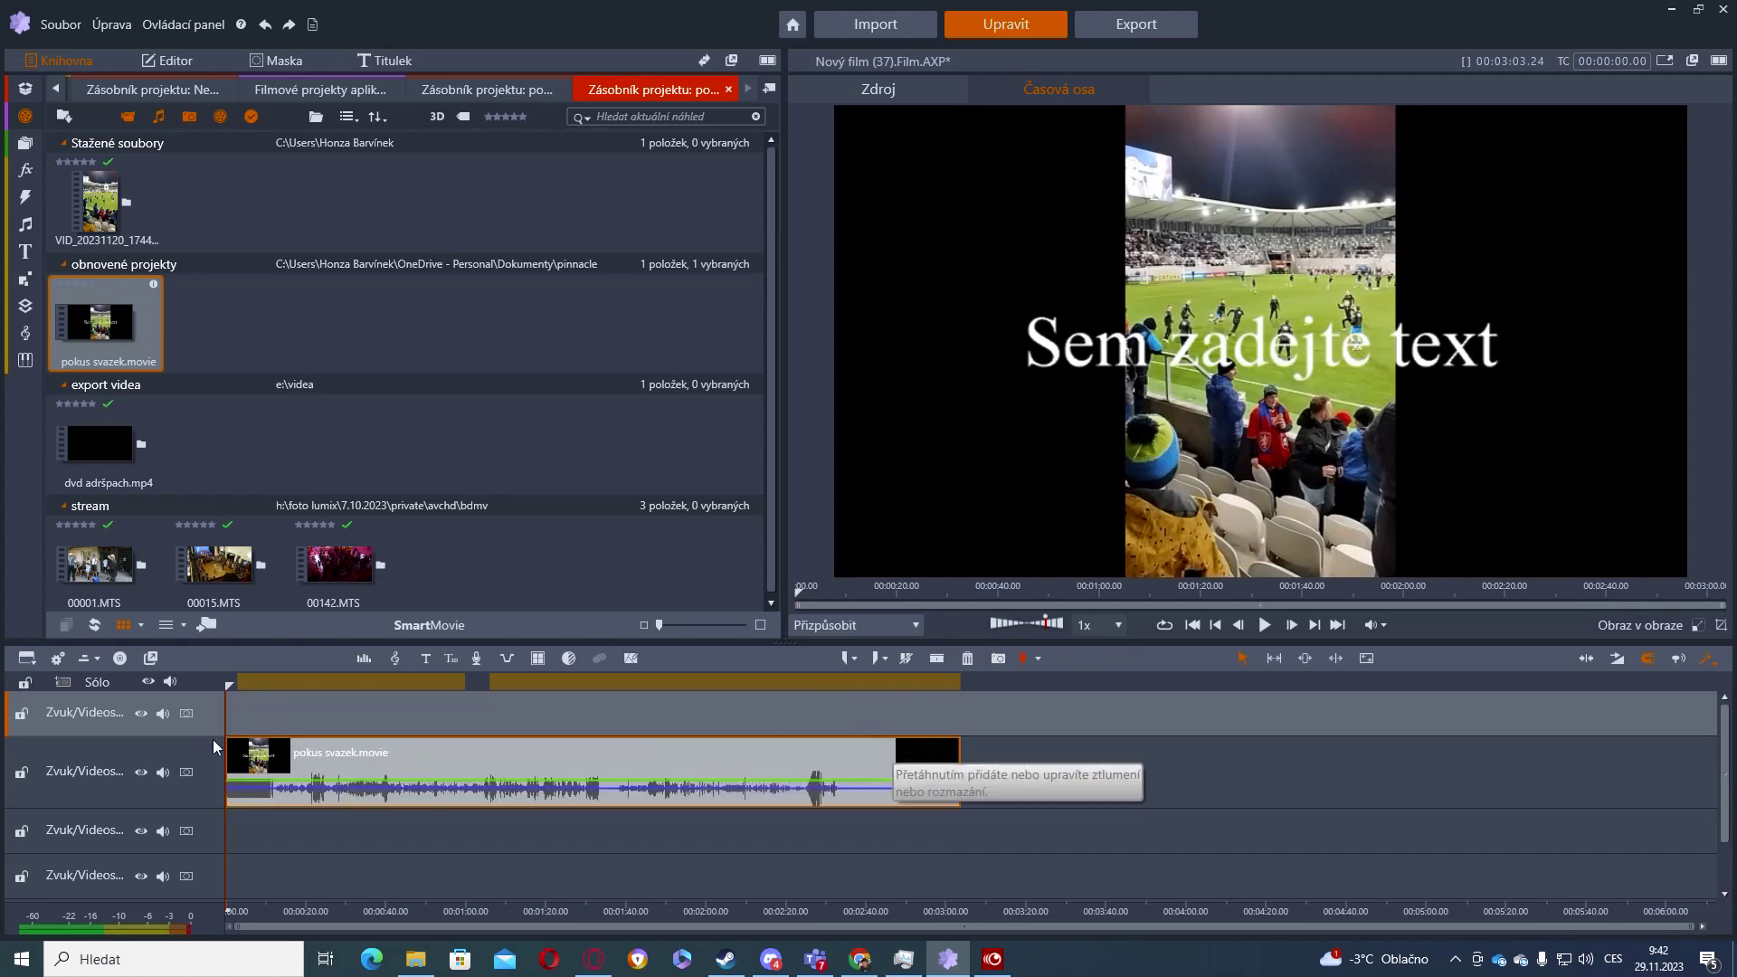
# Split the pokus svazek.movie clip at 00:01:21.26 and 00:02:14.17.
pyautogui.moveTo(227, 728); pyautogui.dragTo(553, 728)
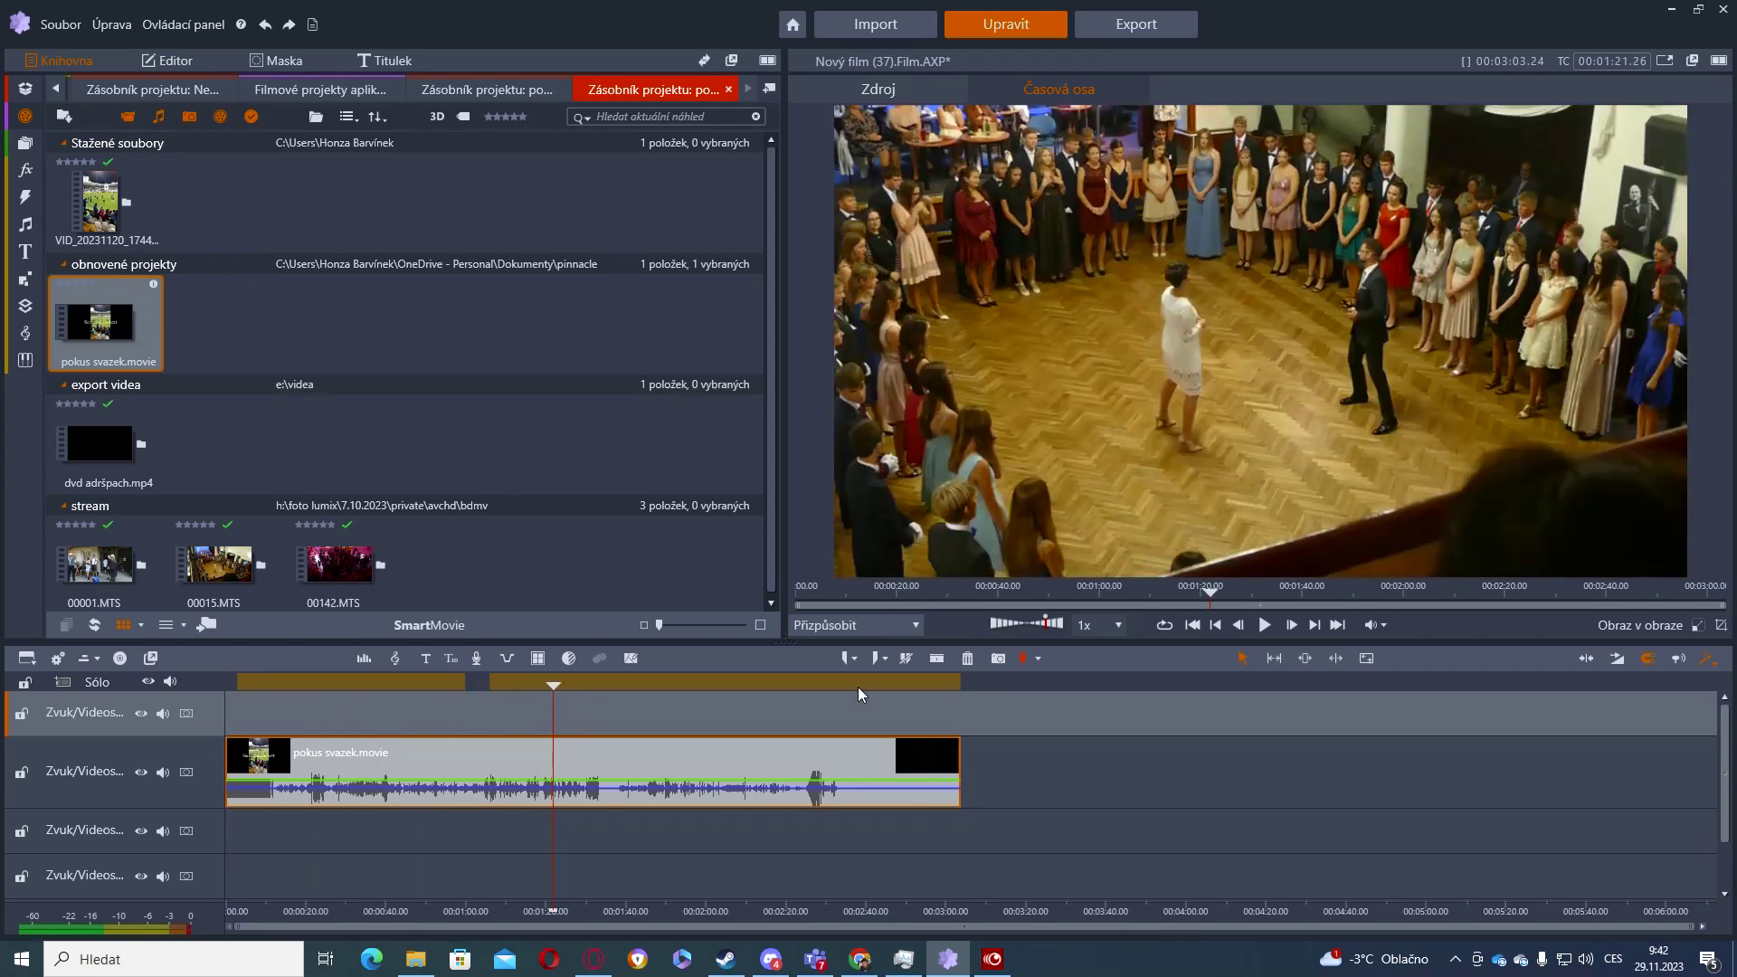
pyautogui.click(941, 659)
pyautogui.moveTo(554, 711); pyautogui.dragTo(764, 714)
pyautogui.click(937, 659)
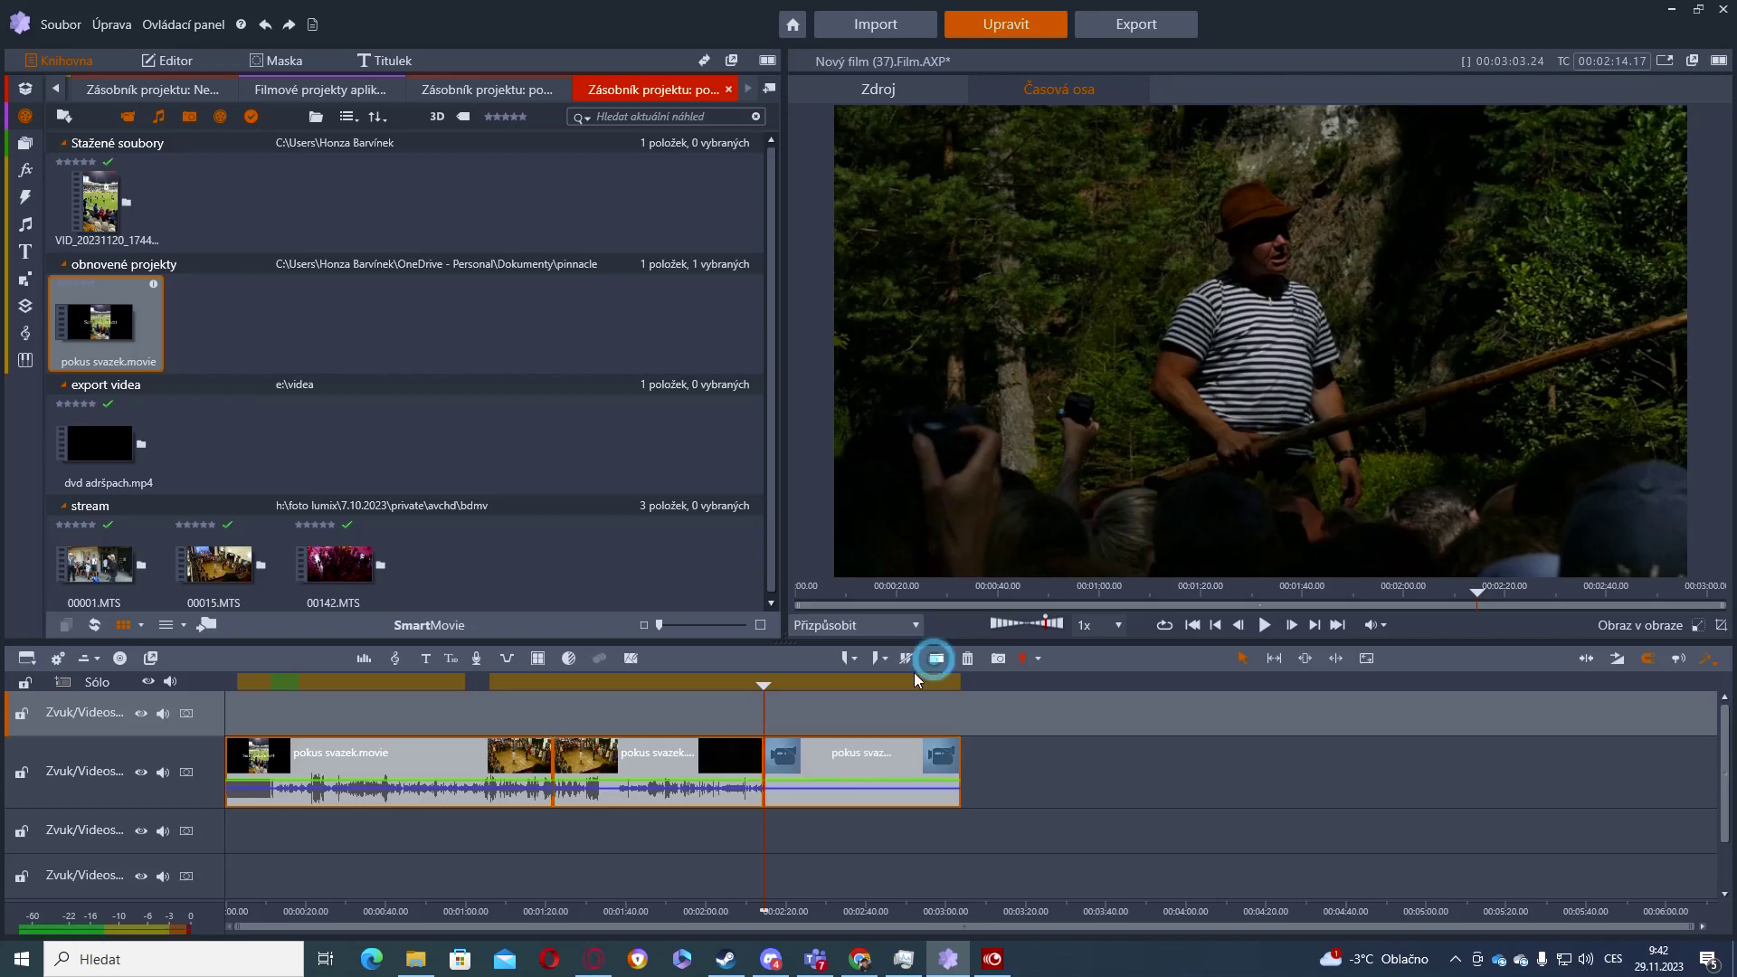
pyautogui.click(765, 704)
pyautogui.moveTo(765, 704); pyautogui.dragTo(799, 708)
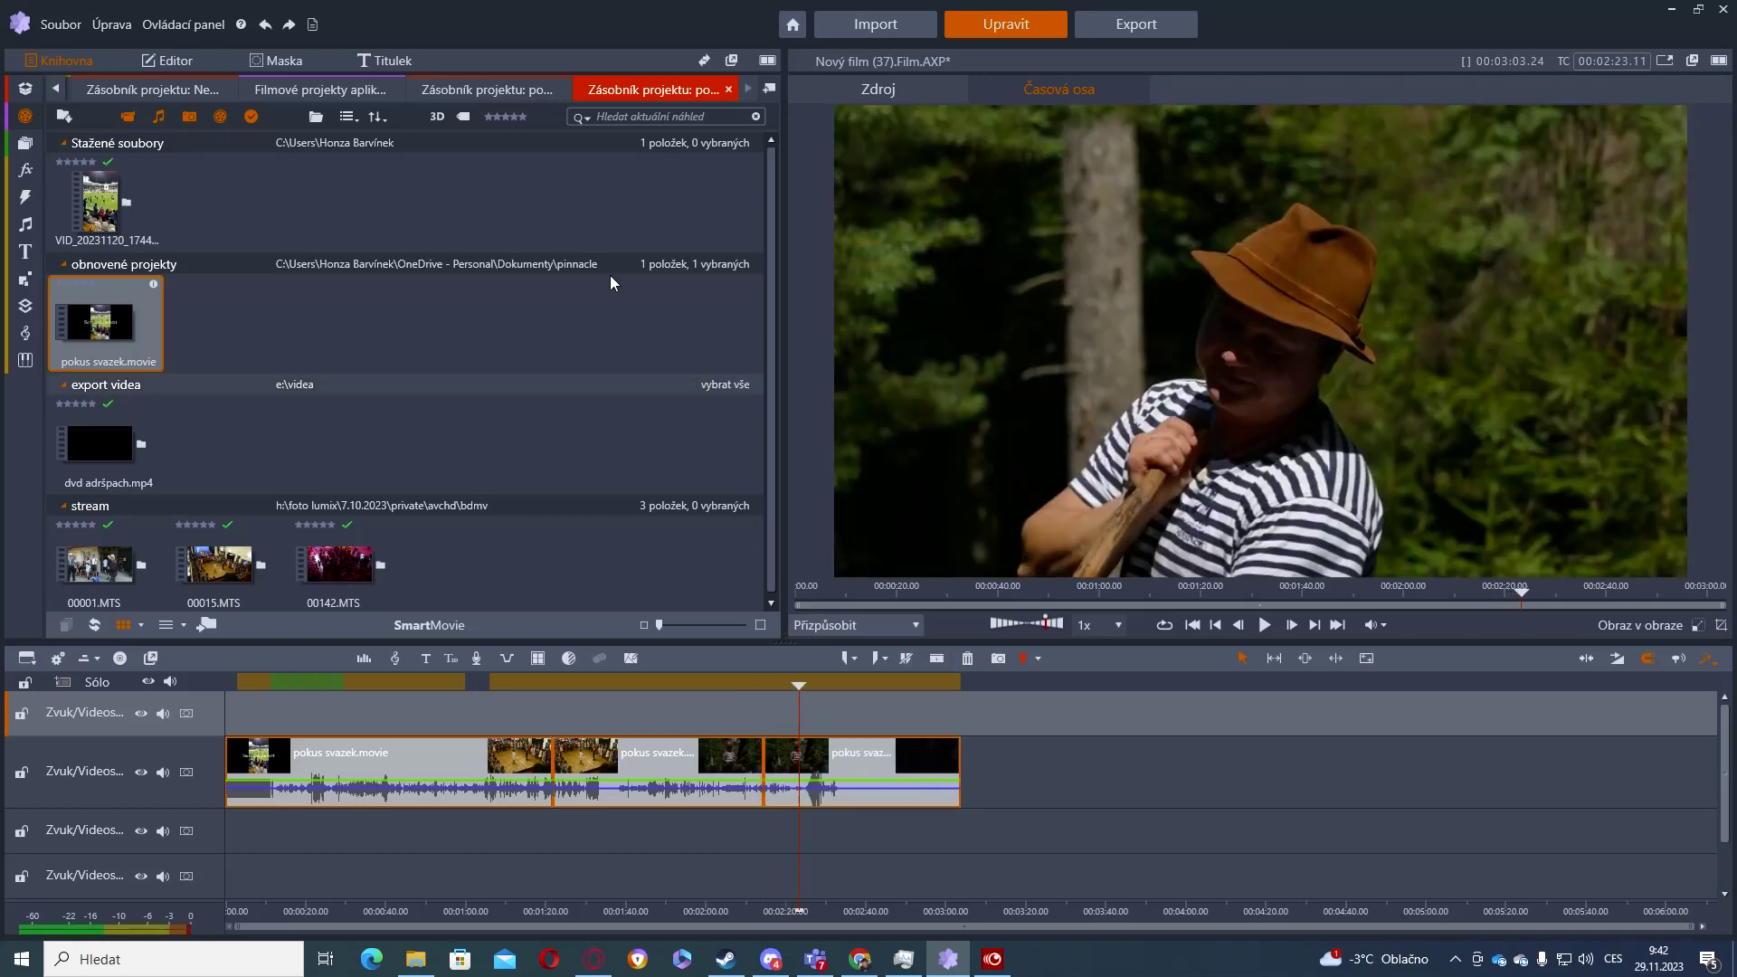
# Undo both splits of the pokus svazek.movie clip.
pyautogui.click(265, 25)
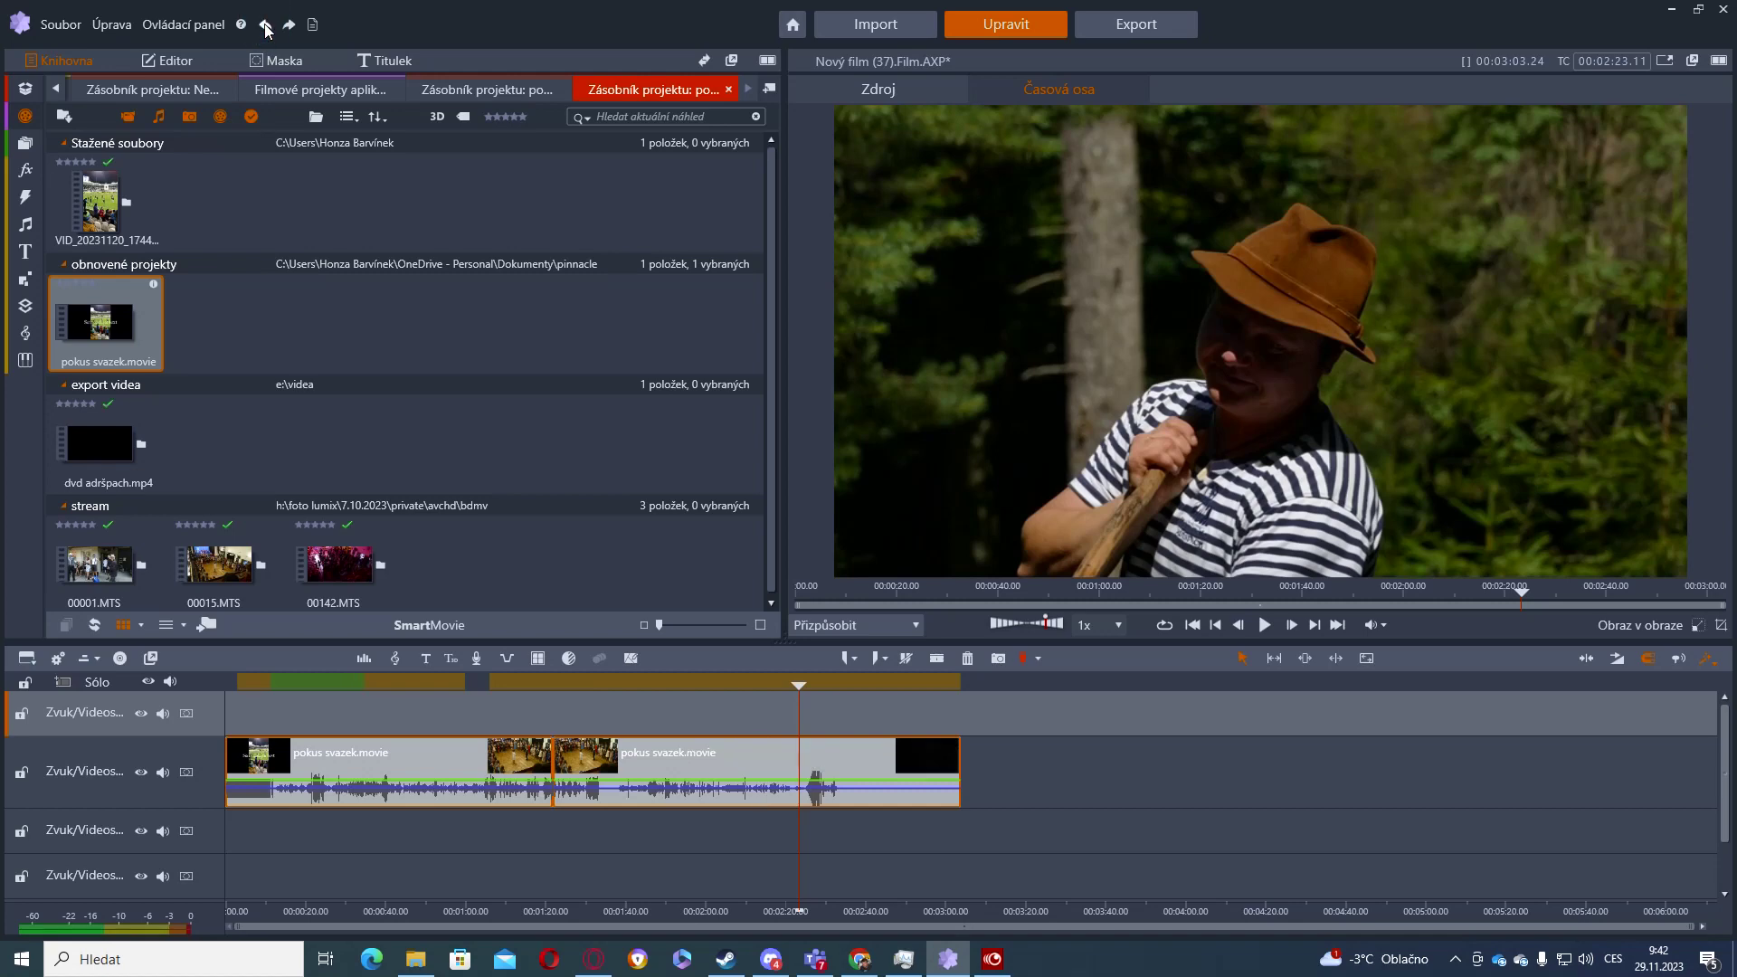
pyautogui.click(265, 26)
pyautogui.moveTo(789, 706); pyautogui.dragTo(548, 717)
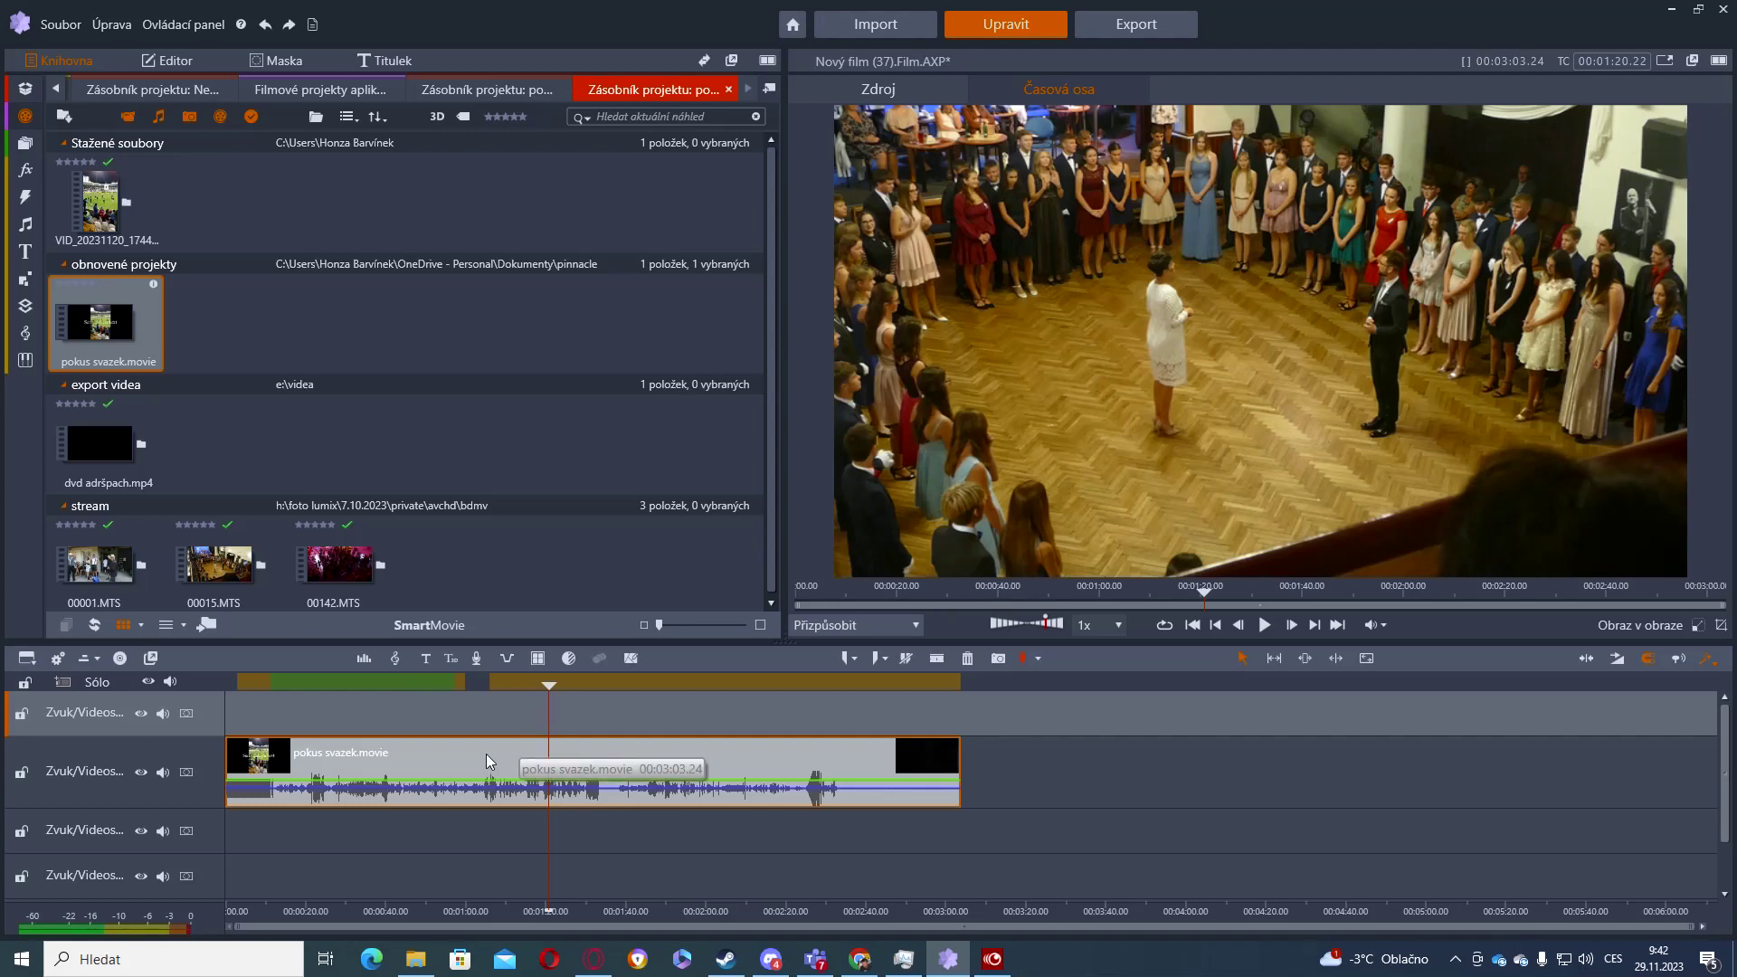
# Open pokus svazek.movie in its own editing window, shift the cut between the first clip and 00001.MTS slightly later, and accept the change.
pyautogui.rightClick(486, 759)
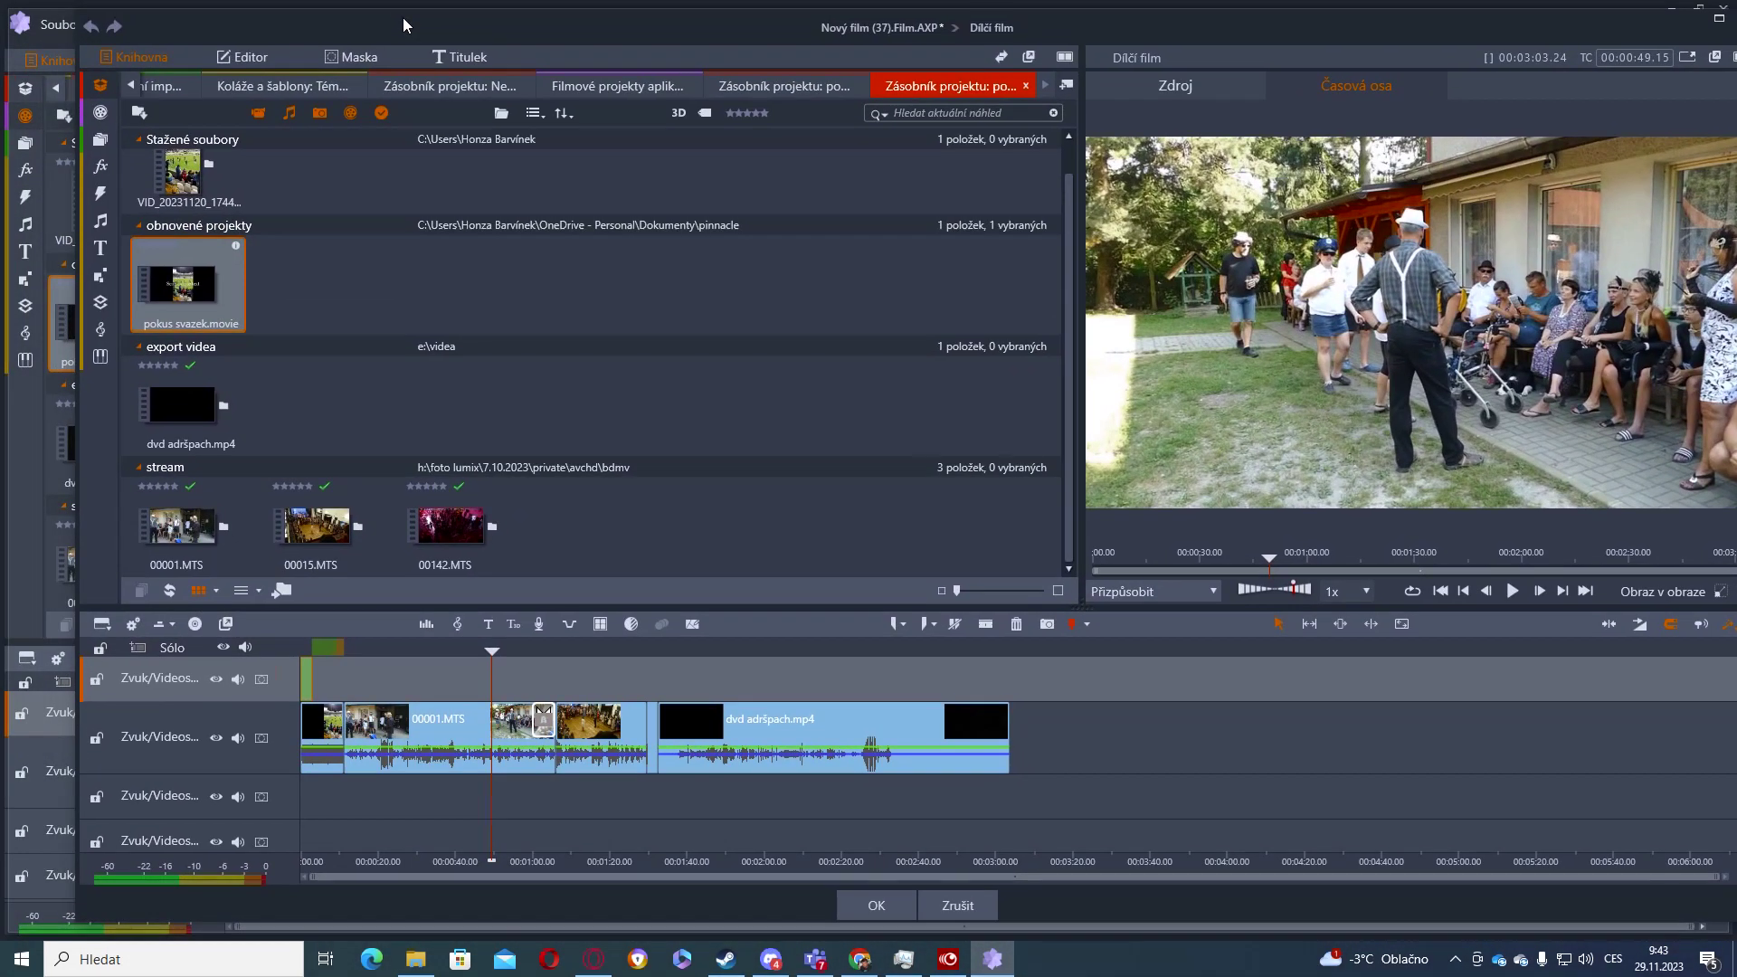
pyautogui.doubleClick(404, 25)
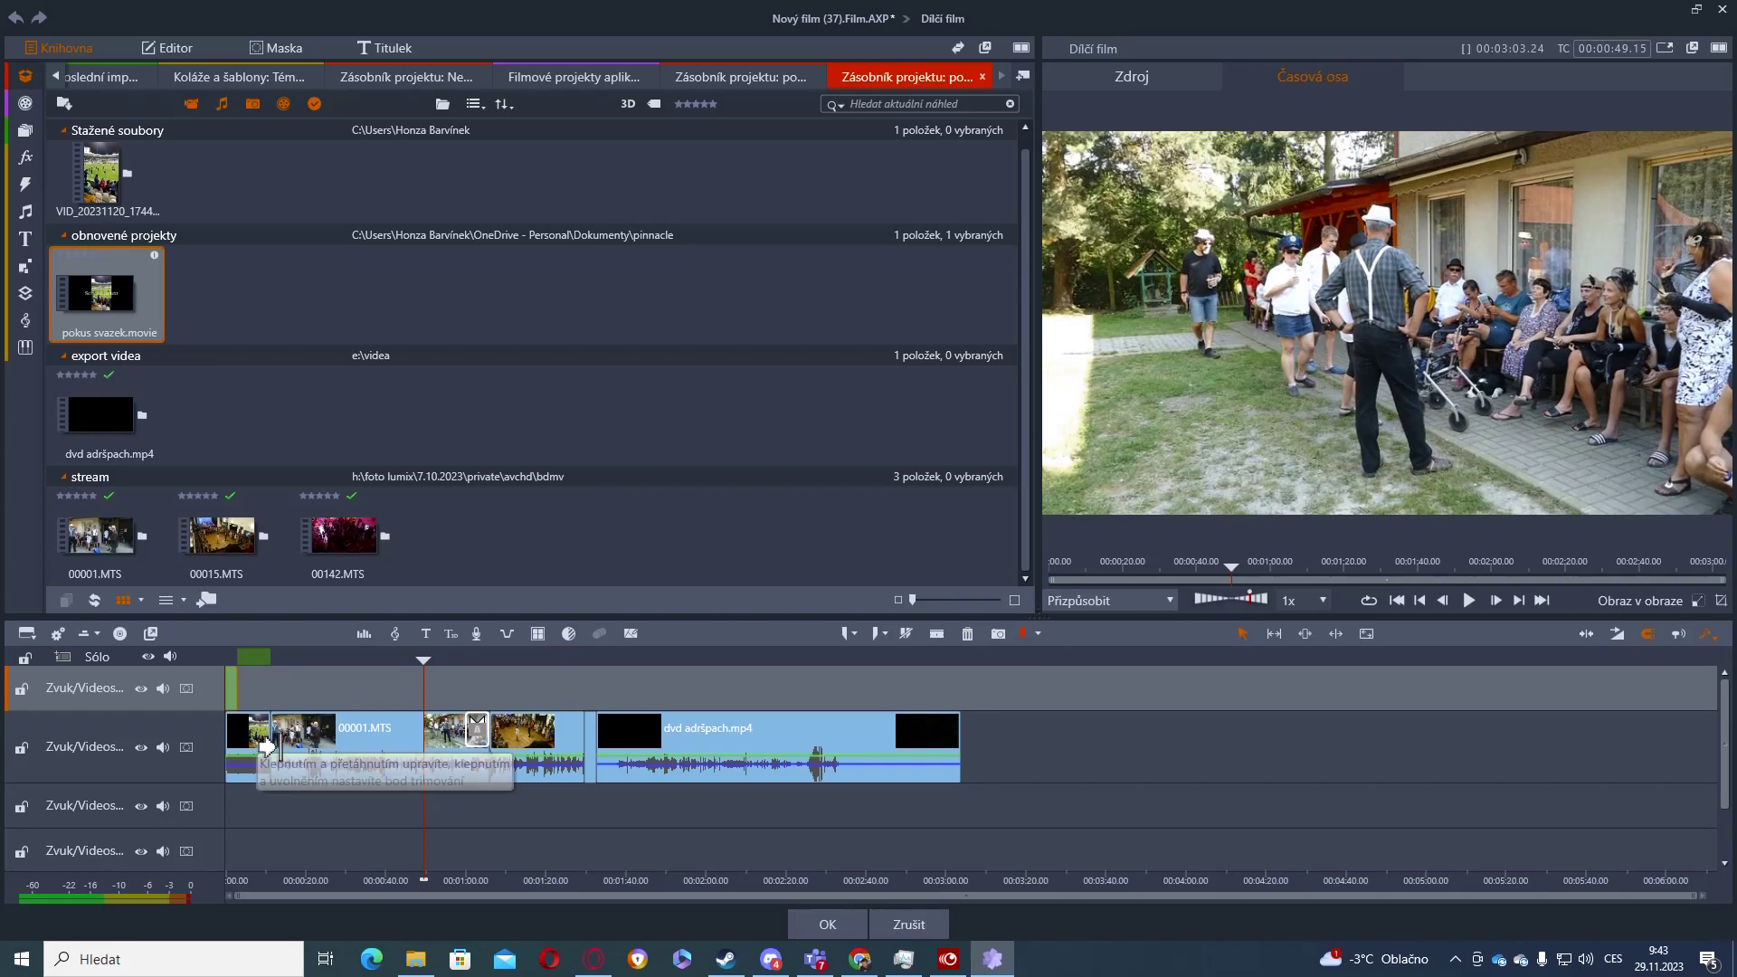
pyautogui.moveTo(268, 744)
pyautogui.mouseDown()
pyautogui.moveTo(240, 749)
pyautogui.moveTo(276, 751)
pyautogui.mouseUp()
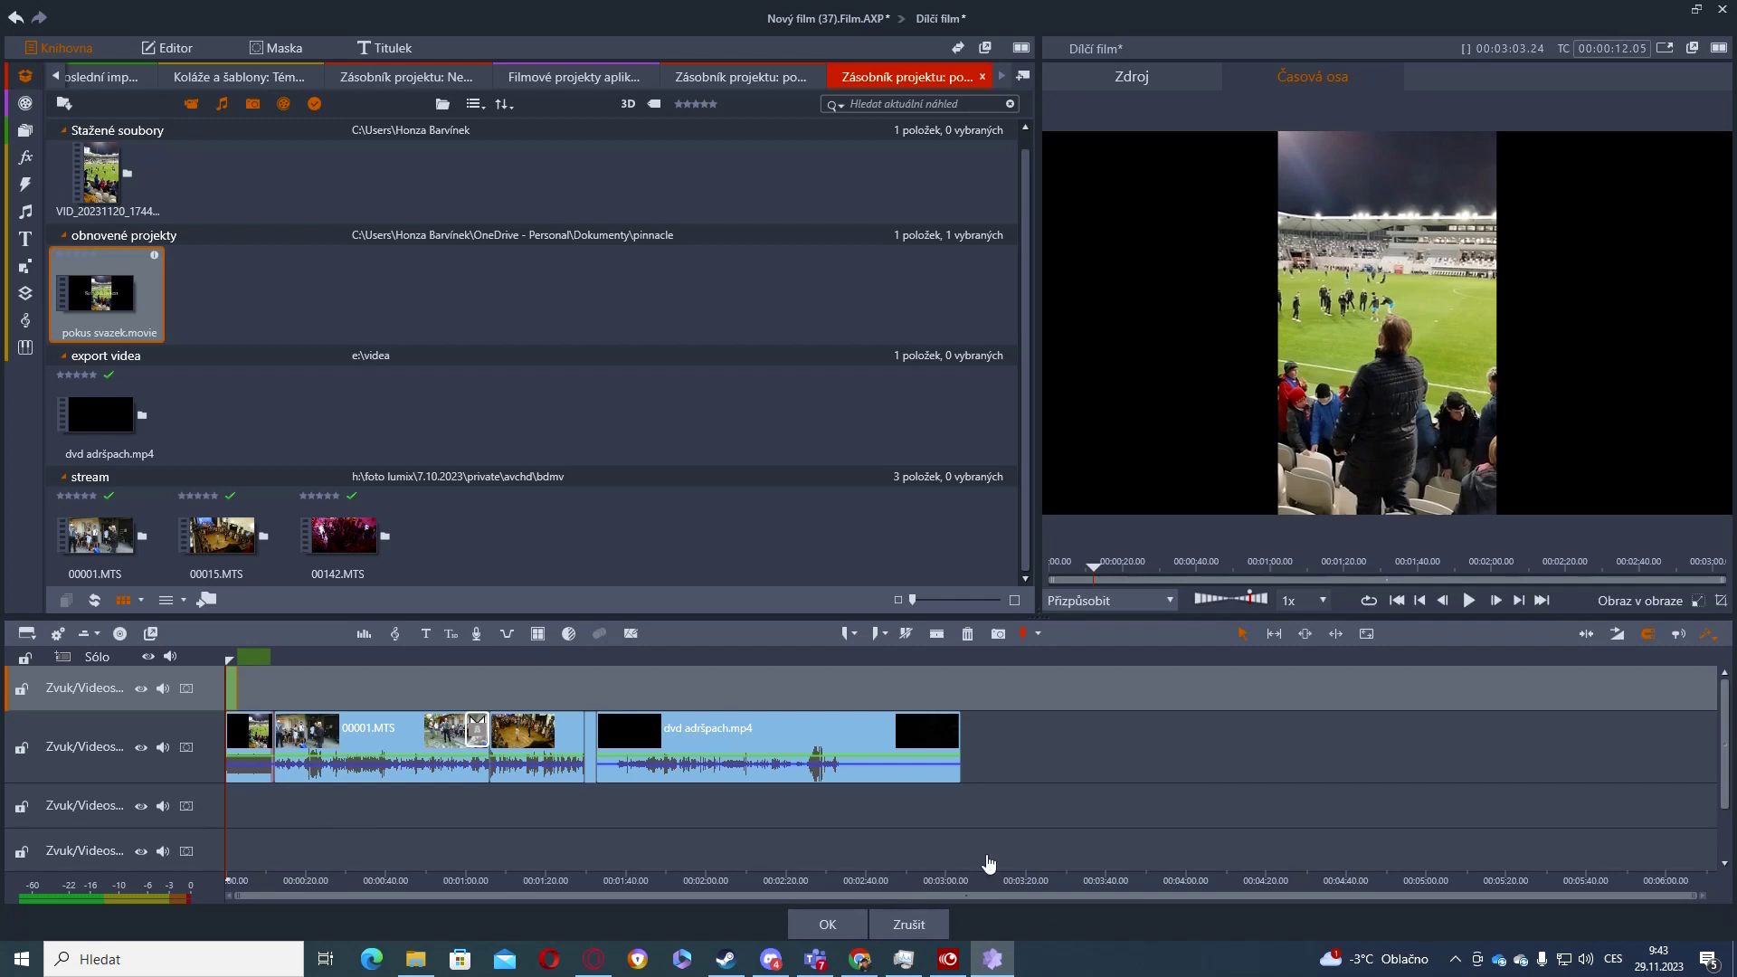
pyautogui.click(831, 927)
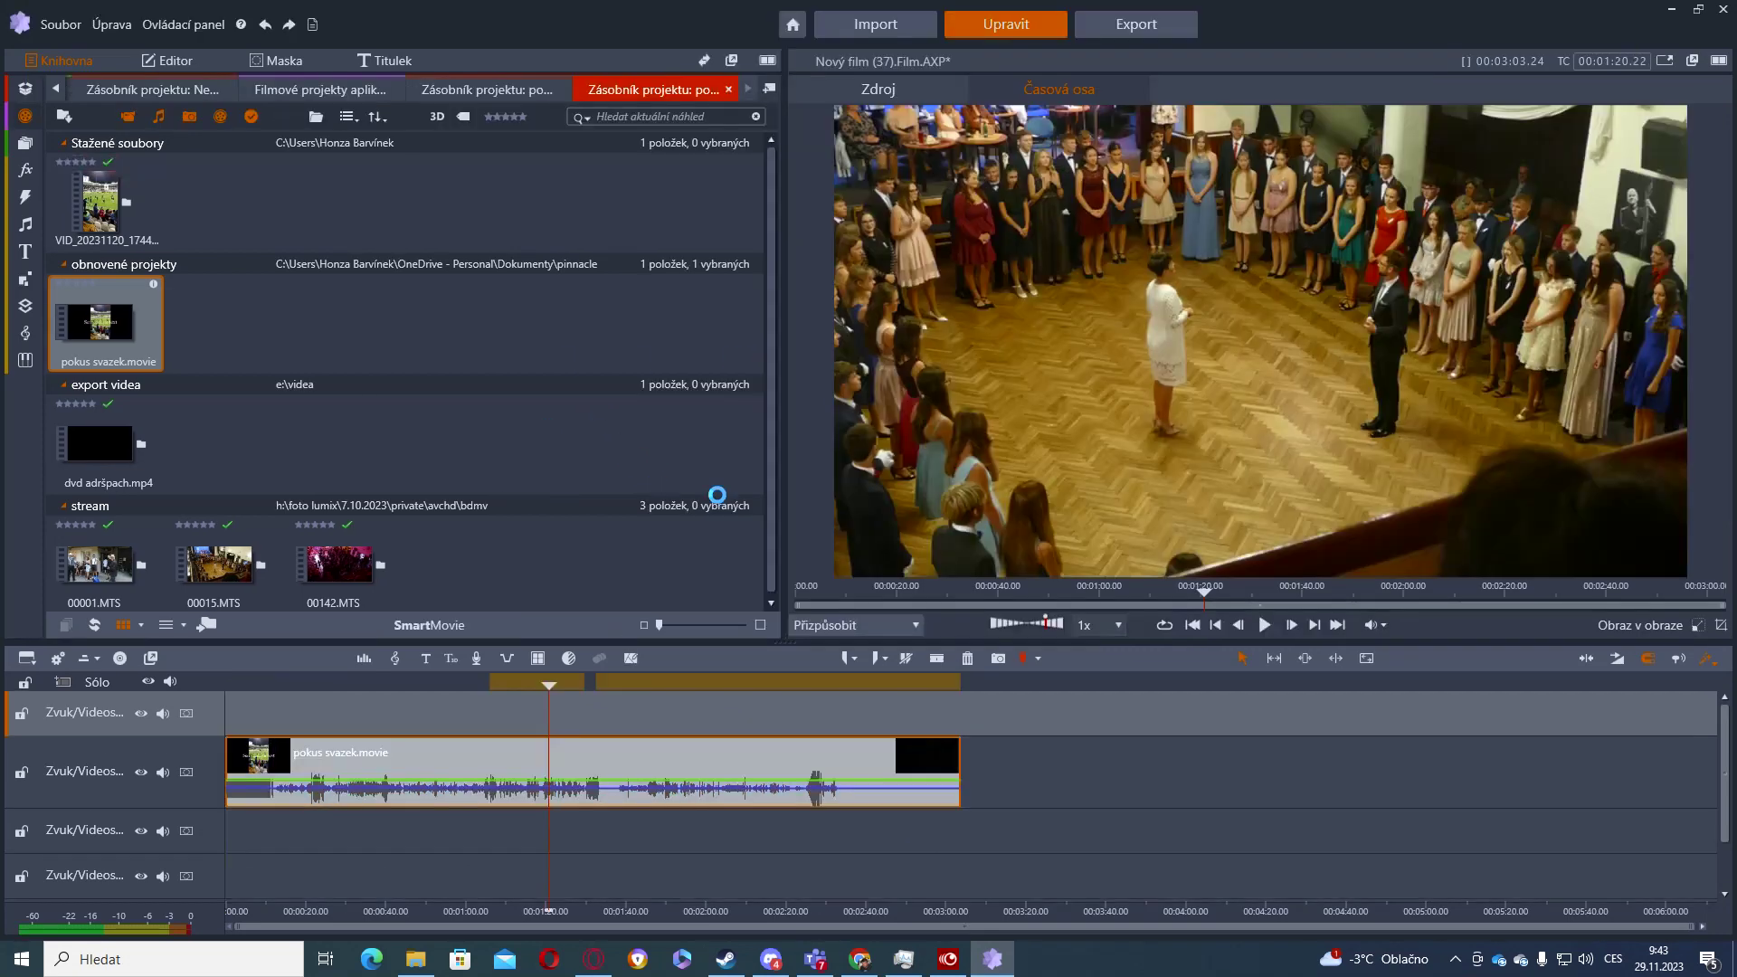
# Open the nested pokus svazek timeline and extend the title on the top track to about 00:02:40.
pyautogui.doubleClick(498, 758)
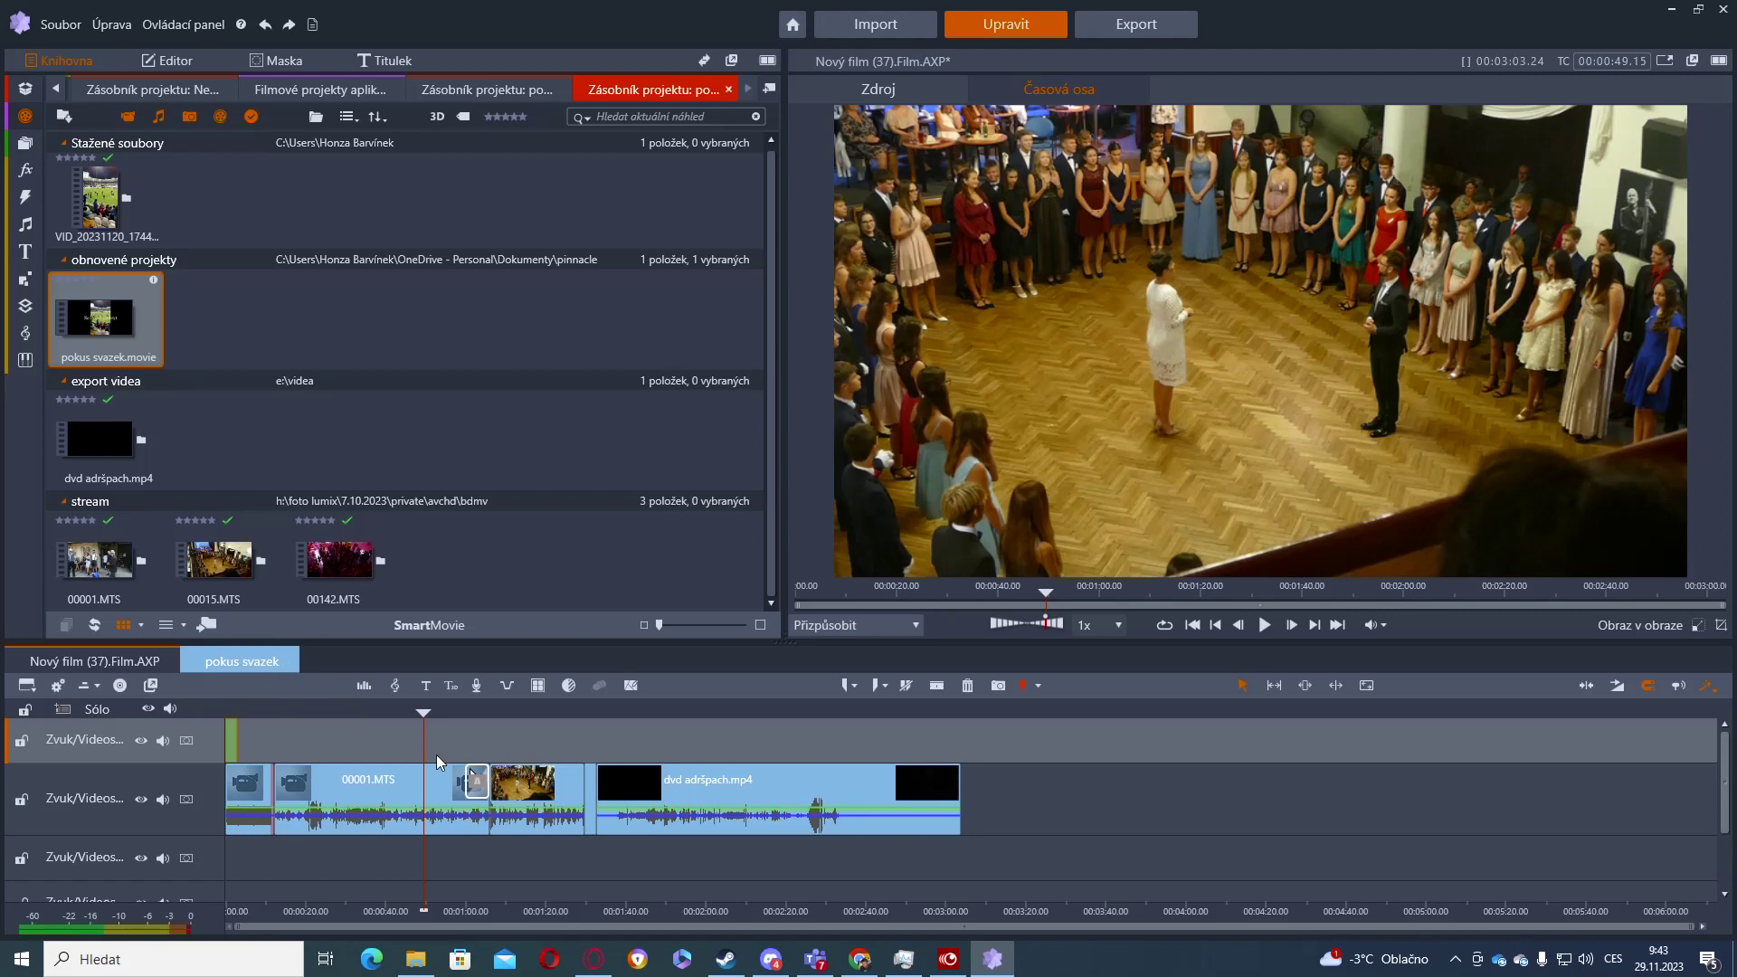
pyautogui.moveTo(427, 748); pyautogui.dragTo(376, 756)
pyautogui.moveTo(233, 755); pyautogui.dragTo(861, 763)
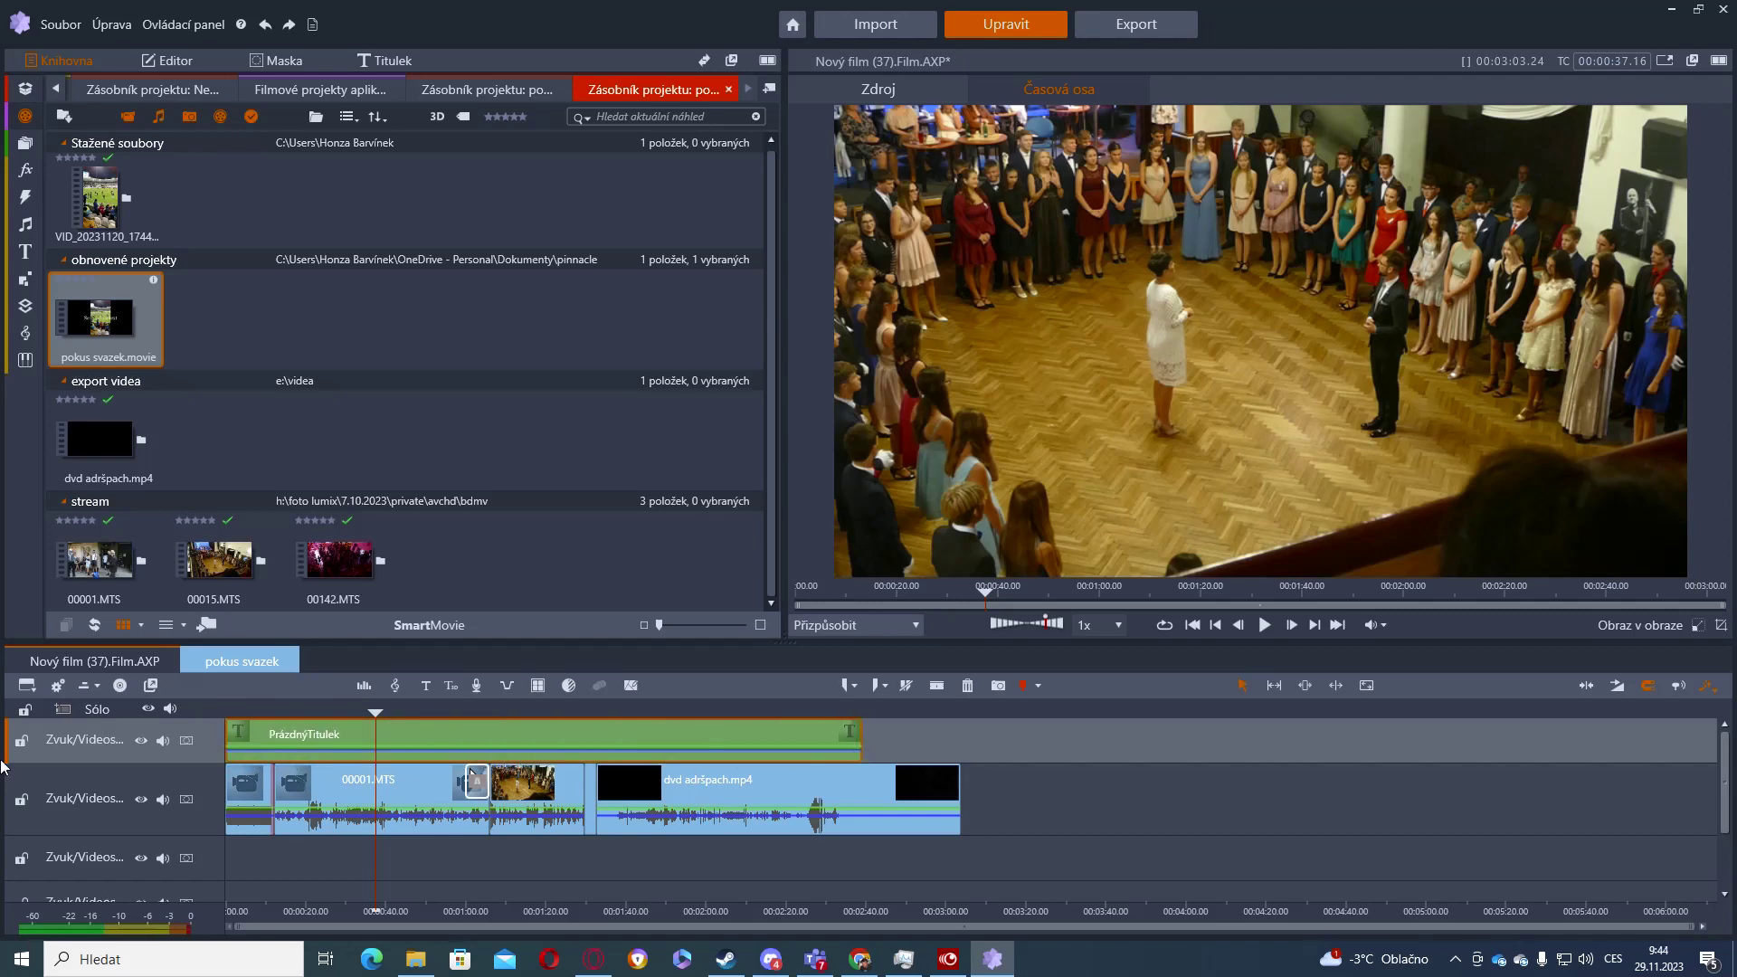
# Preview the extended title in the main film at several points up to about 00:01:44, and return to the pokus svazek timeline.
pyautogui.click(115, 666)
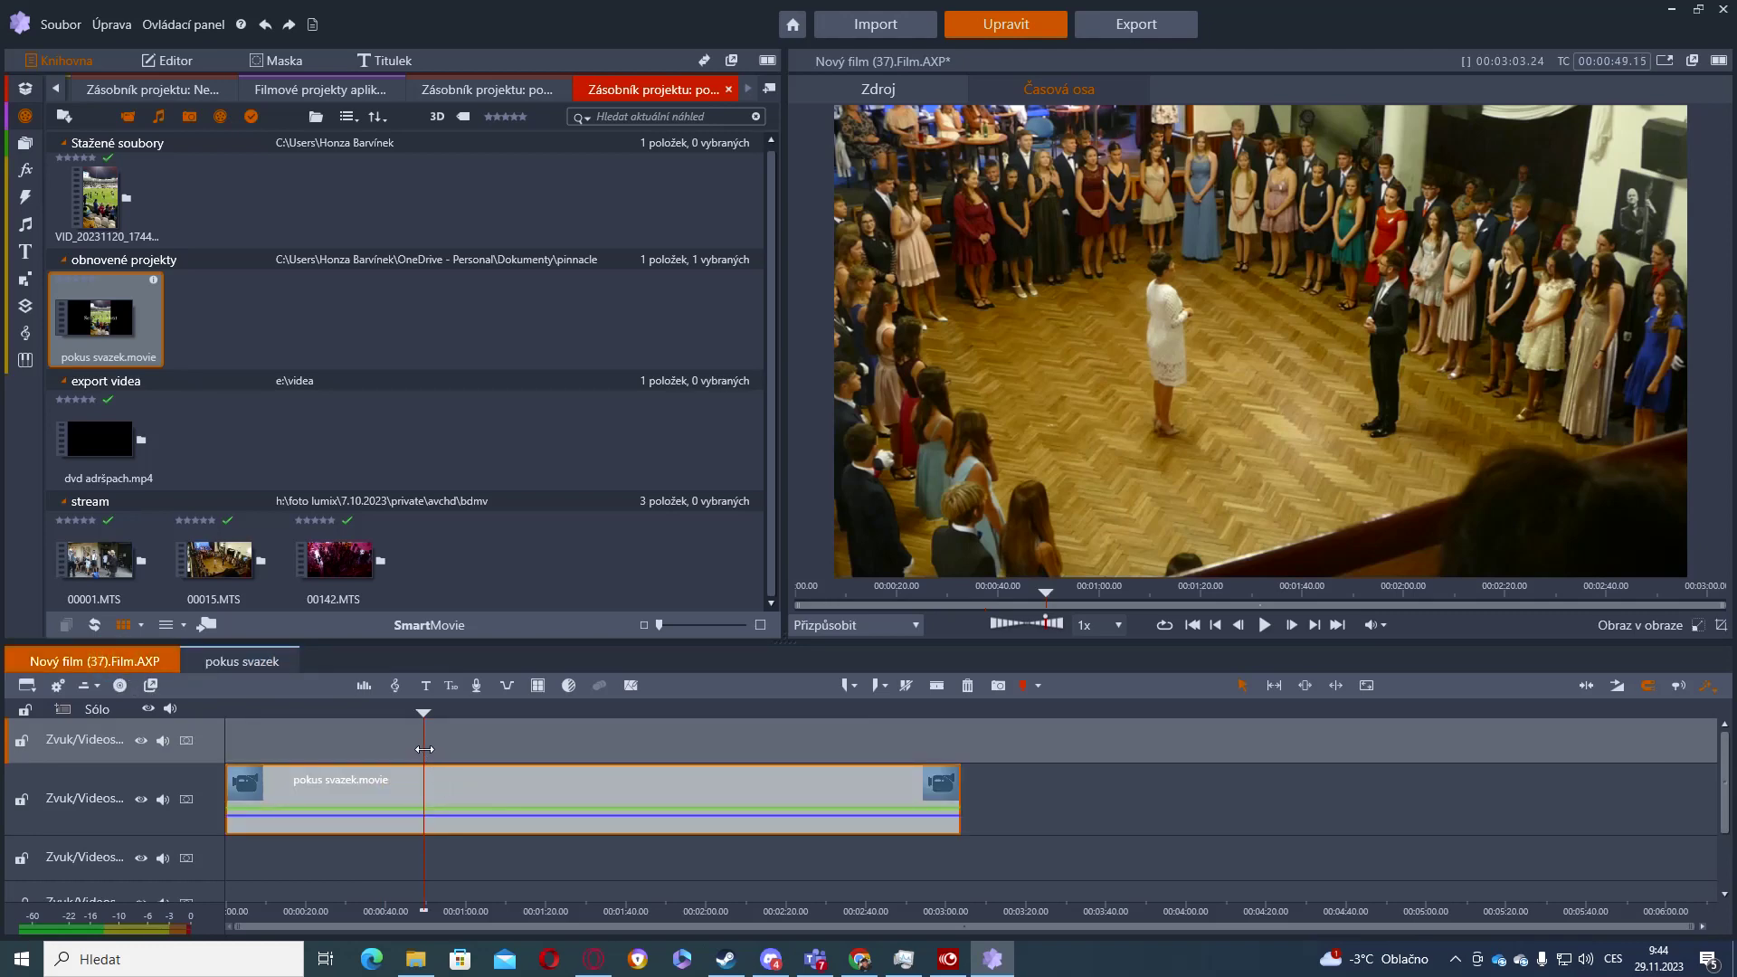
pyautogui.moveTo(424, 749); pyautogui.dragTo(237, 750)
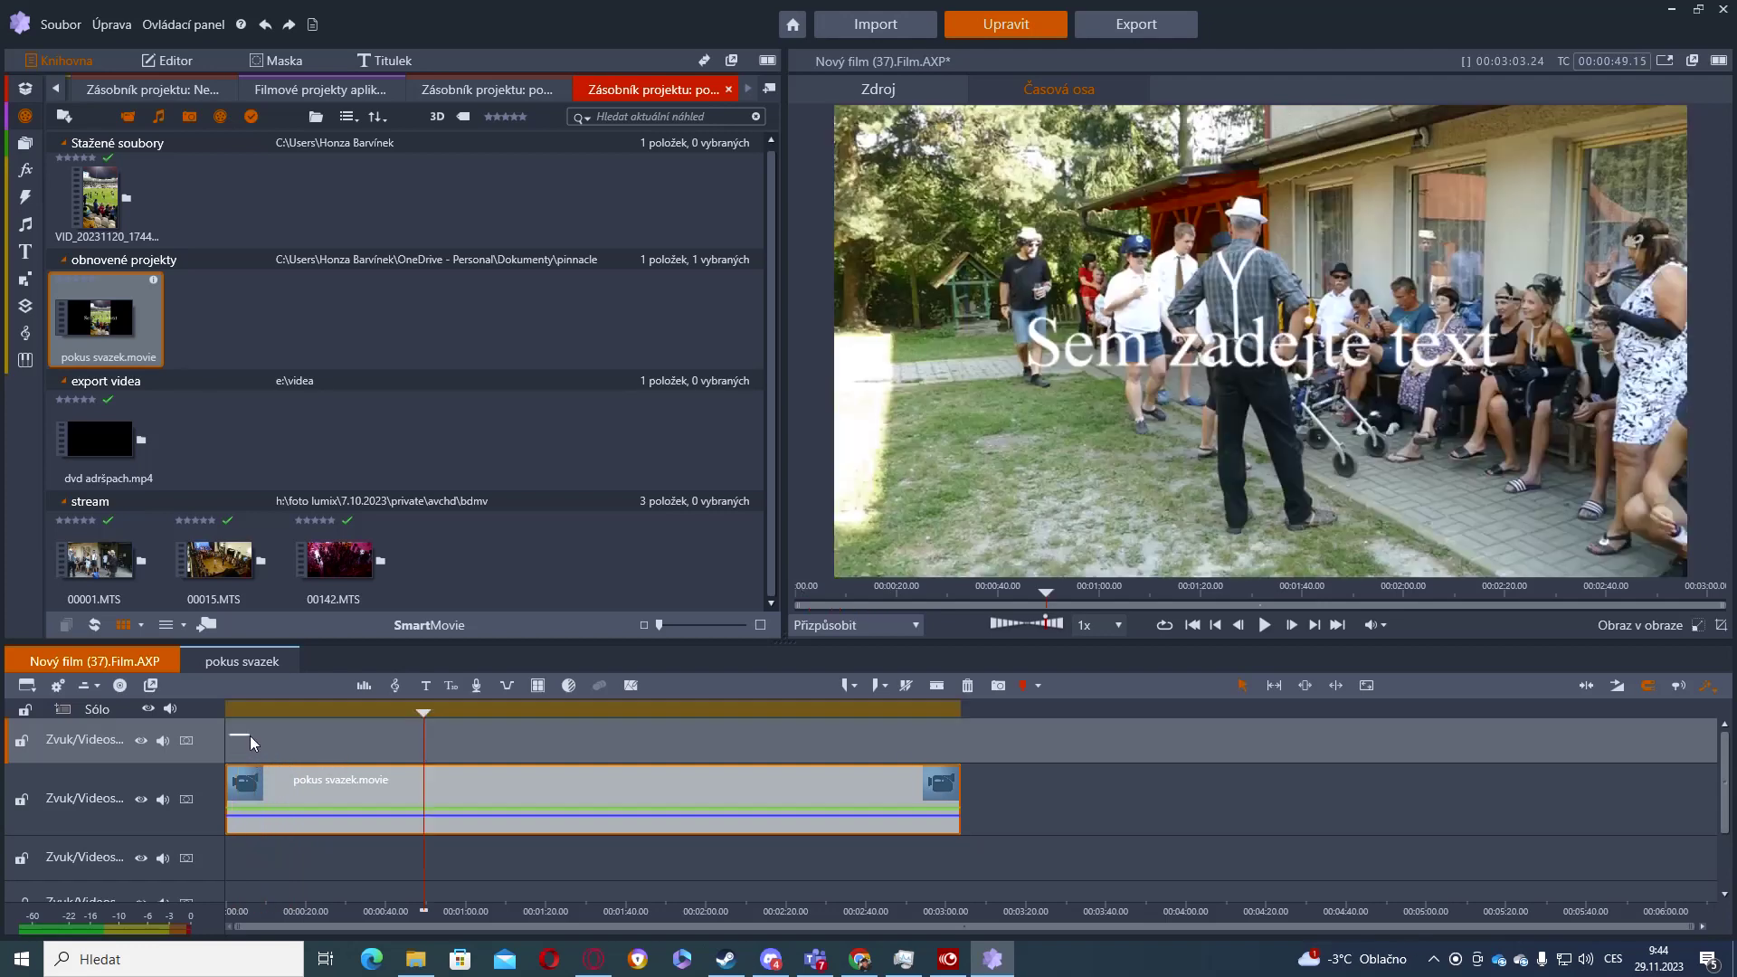
pyautogui.moveTo(426, 729)
pyautogui.mouseDown()
pyautogui.moveTo(249, 738)
pyautogui.moveTo(450, 744)
pyautogui.mouseUp()
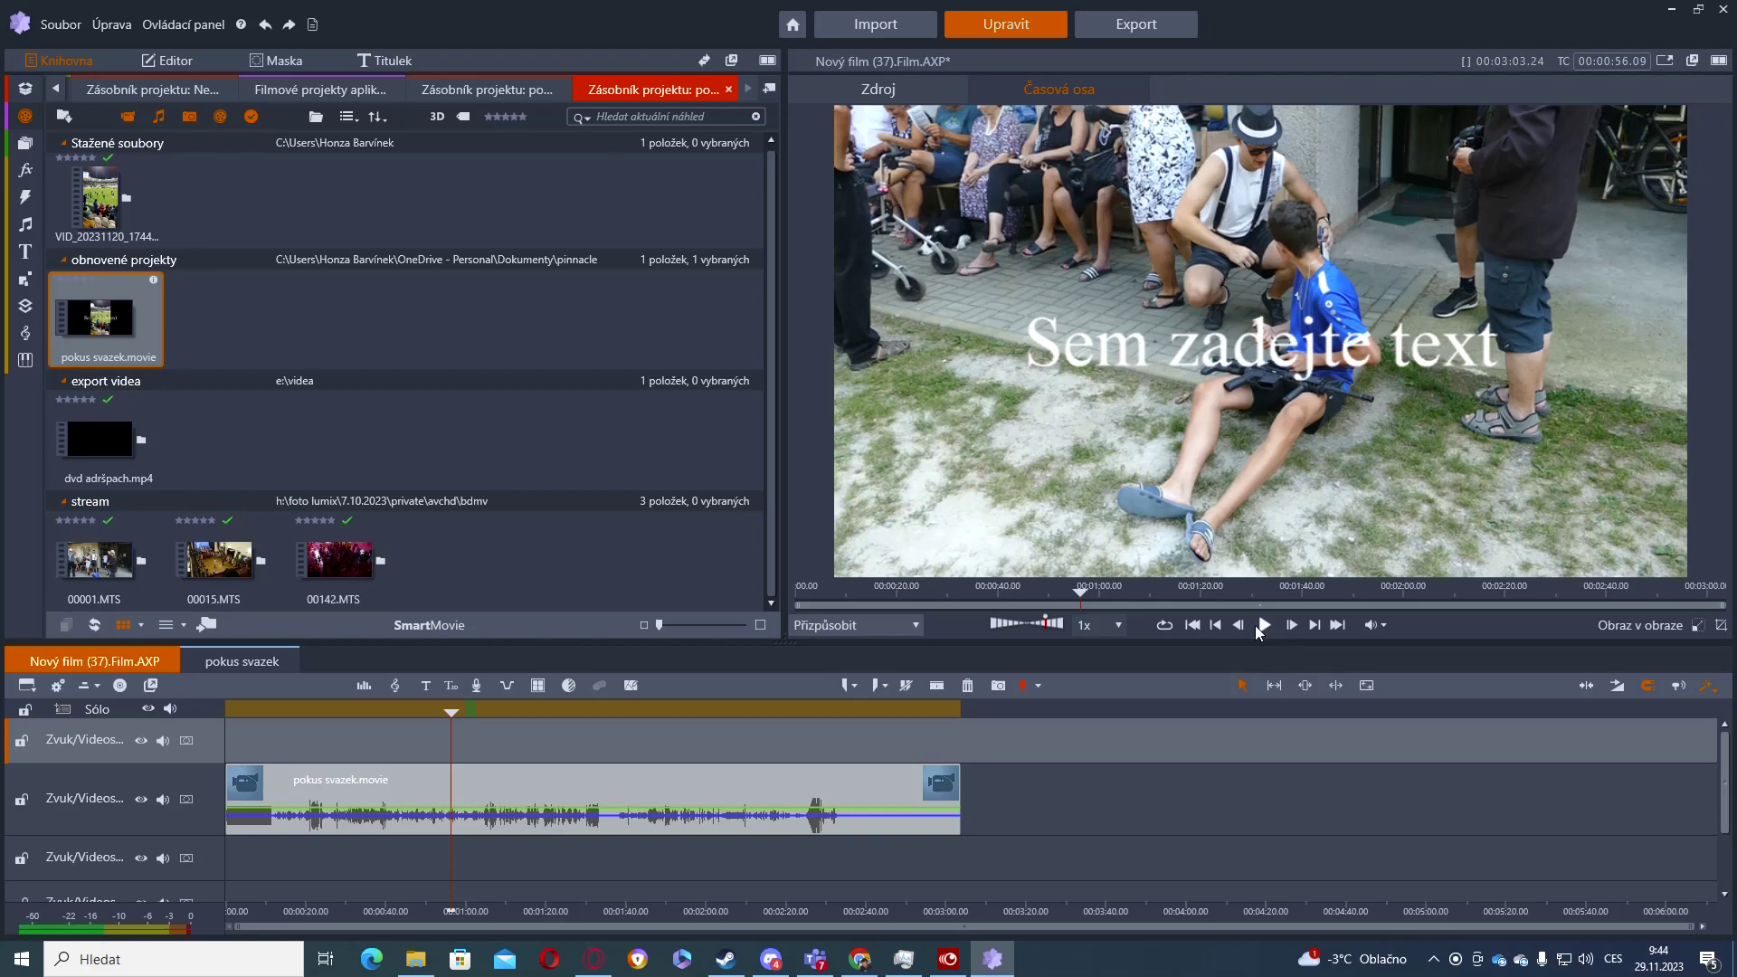
pyautogui.moveTo(453, 742); pyautogui.dragTo(642, 744)
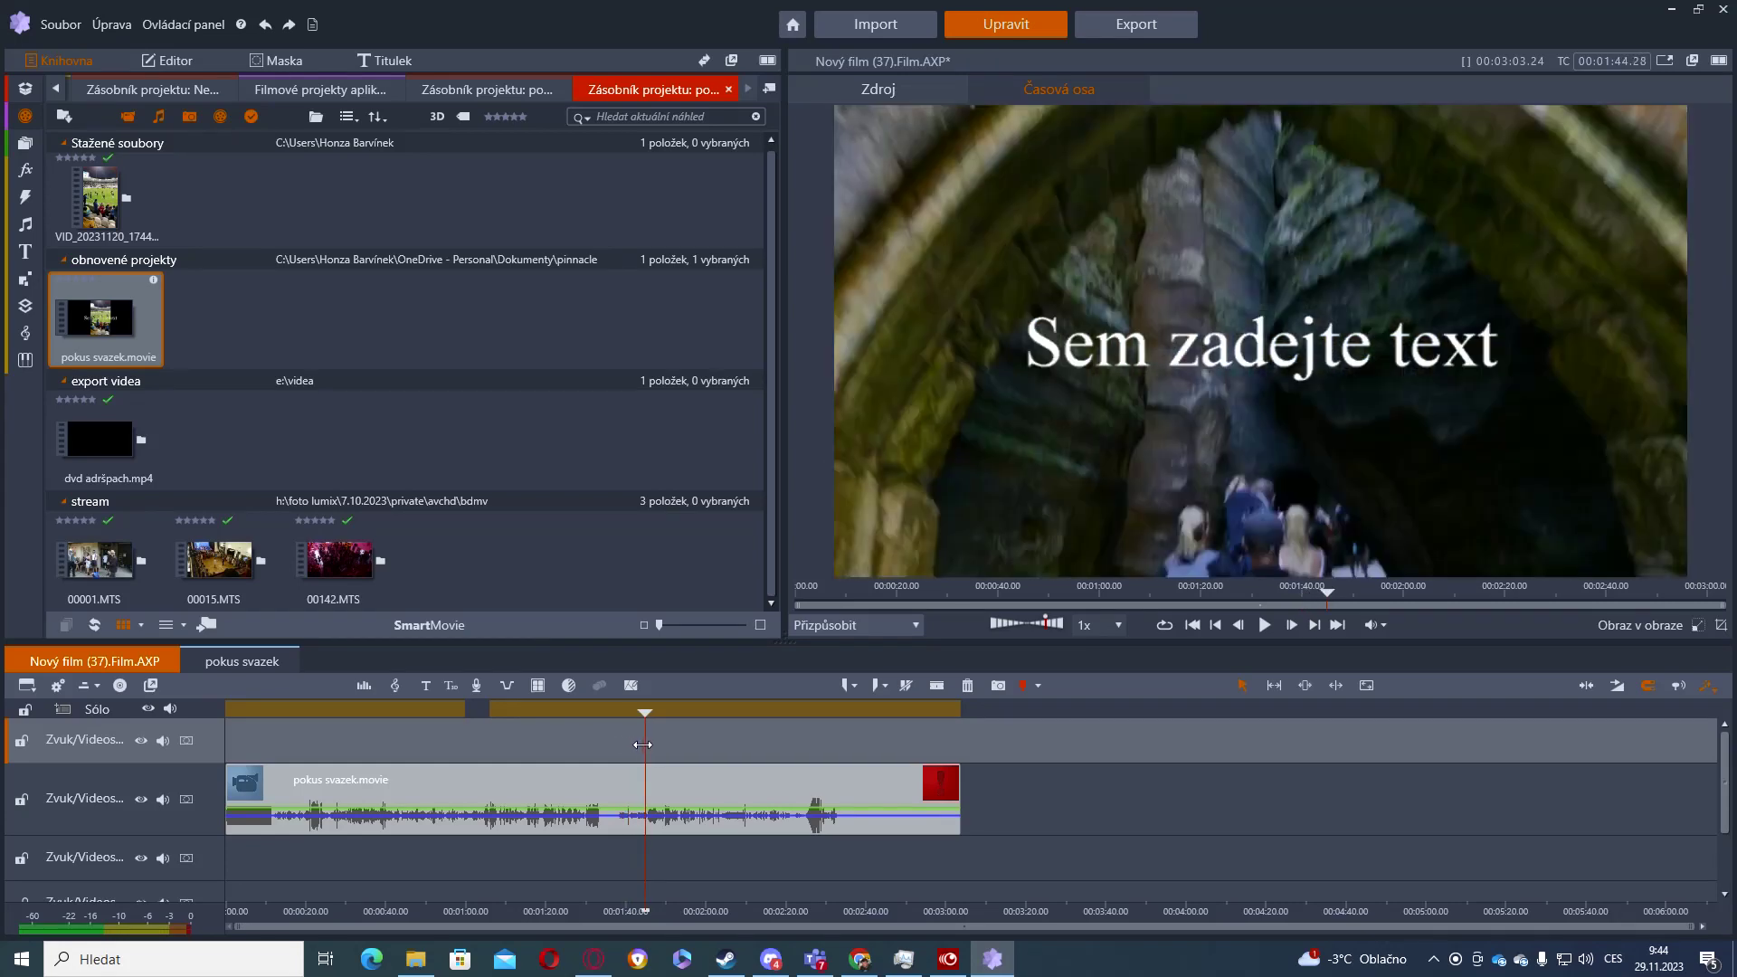
pyautogui.click(244, 661)
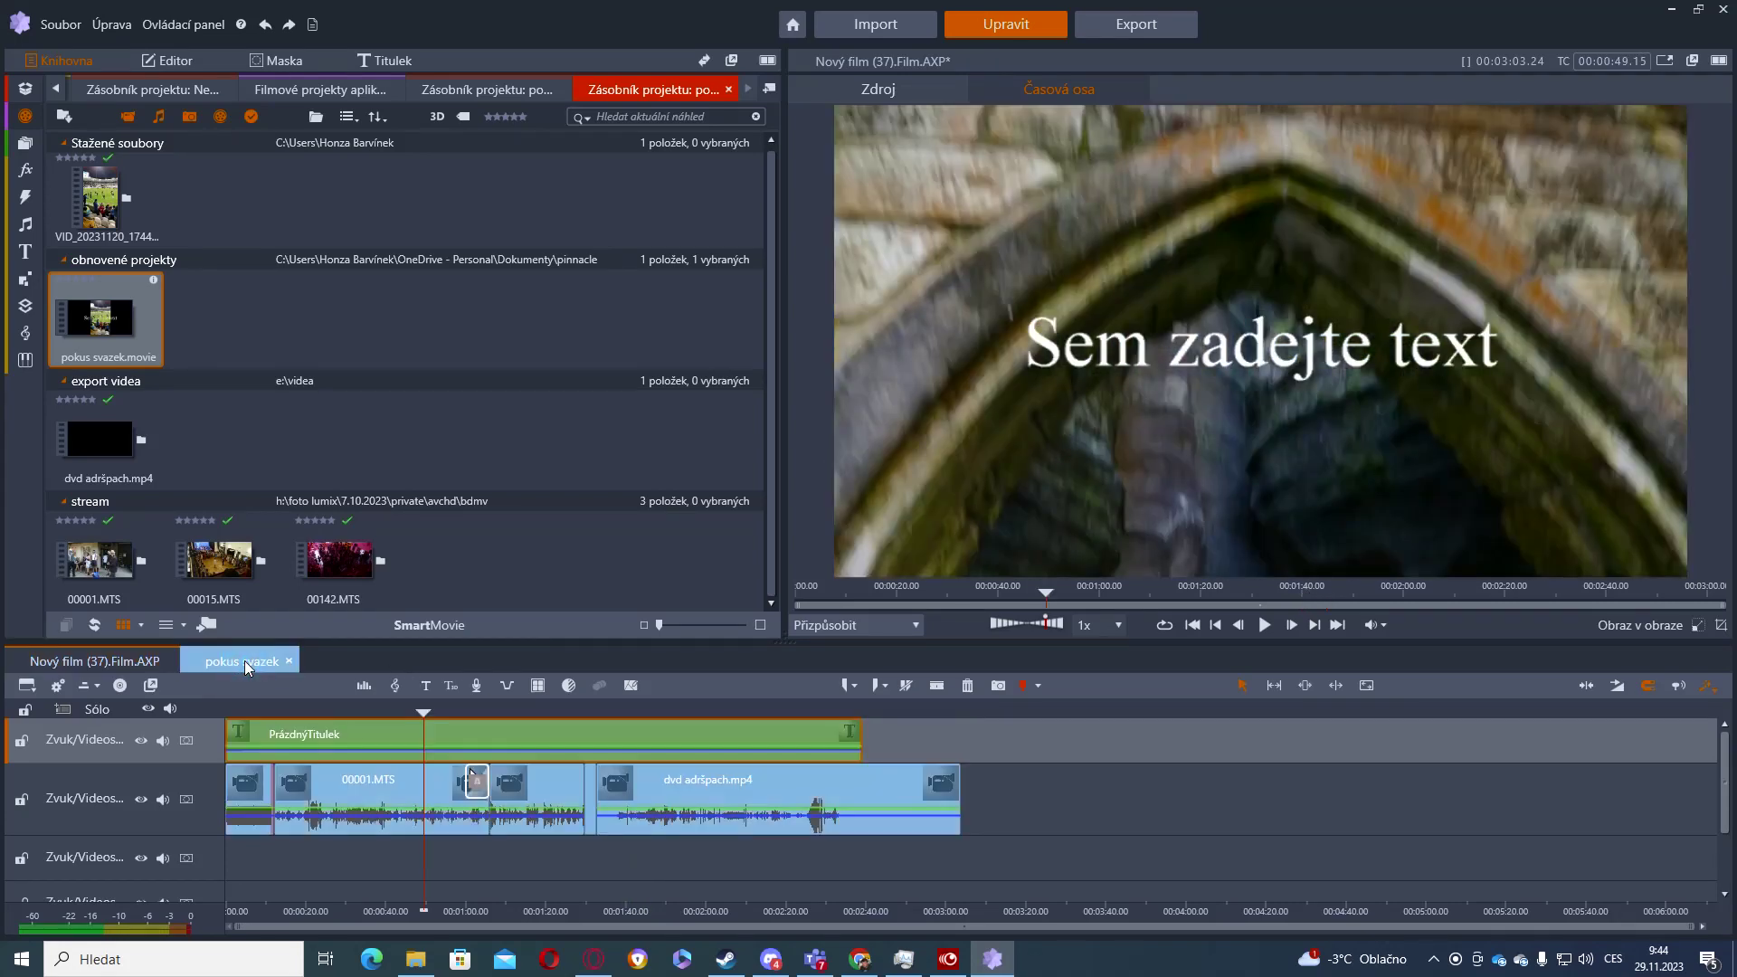
# Shorten the title on the top track of the pokus svazek timeline to end with the first clip, and return to the main film.
pyautogui.moveTo(859, 756); pyautogui.dragTo(283, 757)
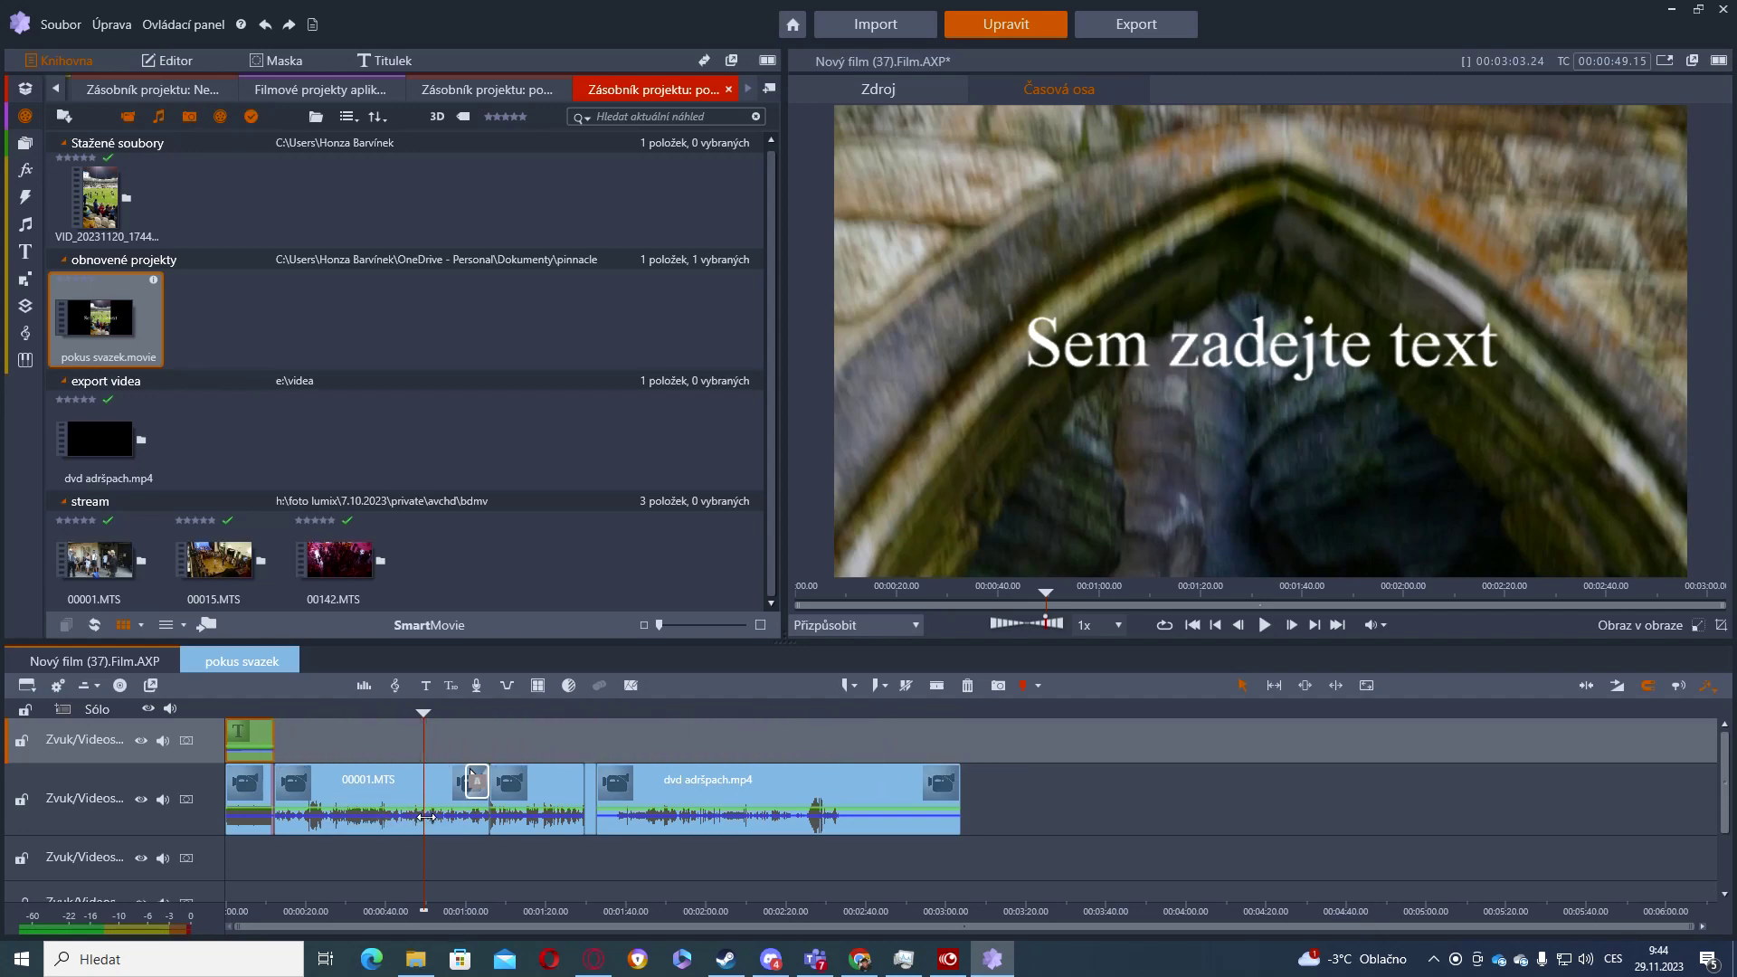
pyautogui.click(137, 661)
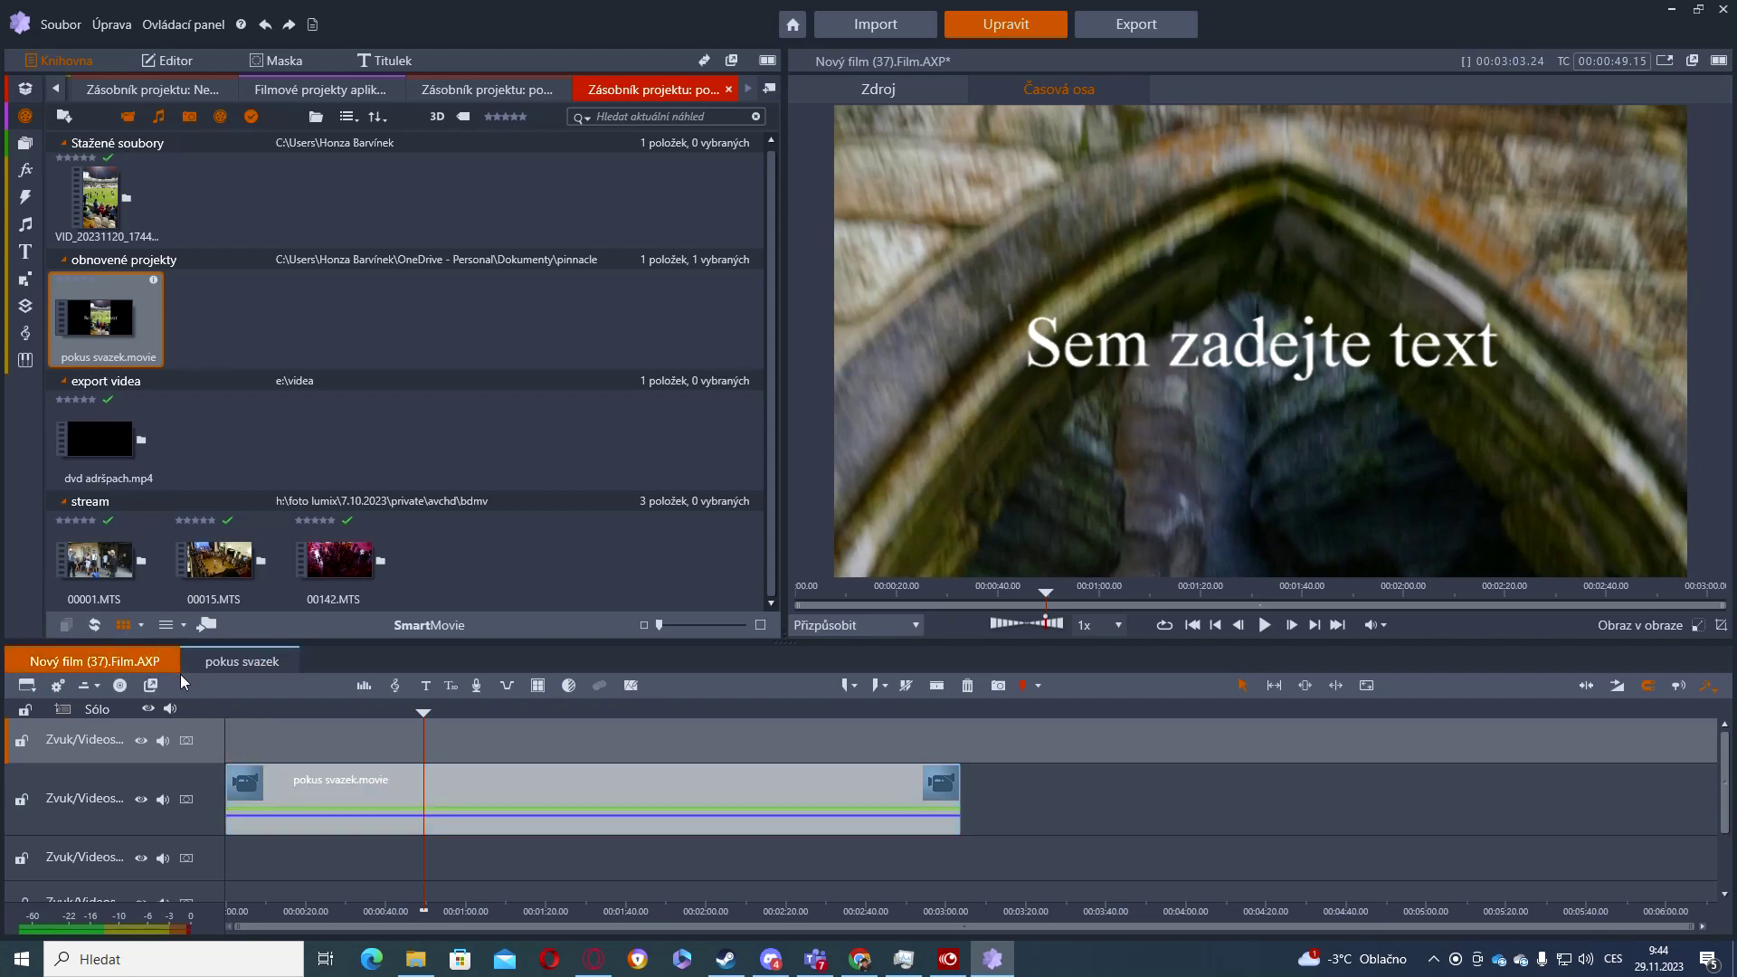
# Play the opening of the main film from the start to about 00:00:13 to check the shortened title in the nested movie.
pyautogui.click(345, 750)
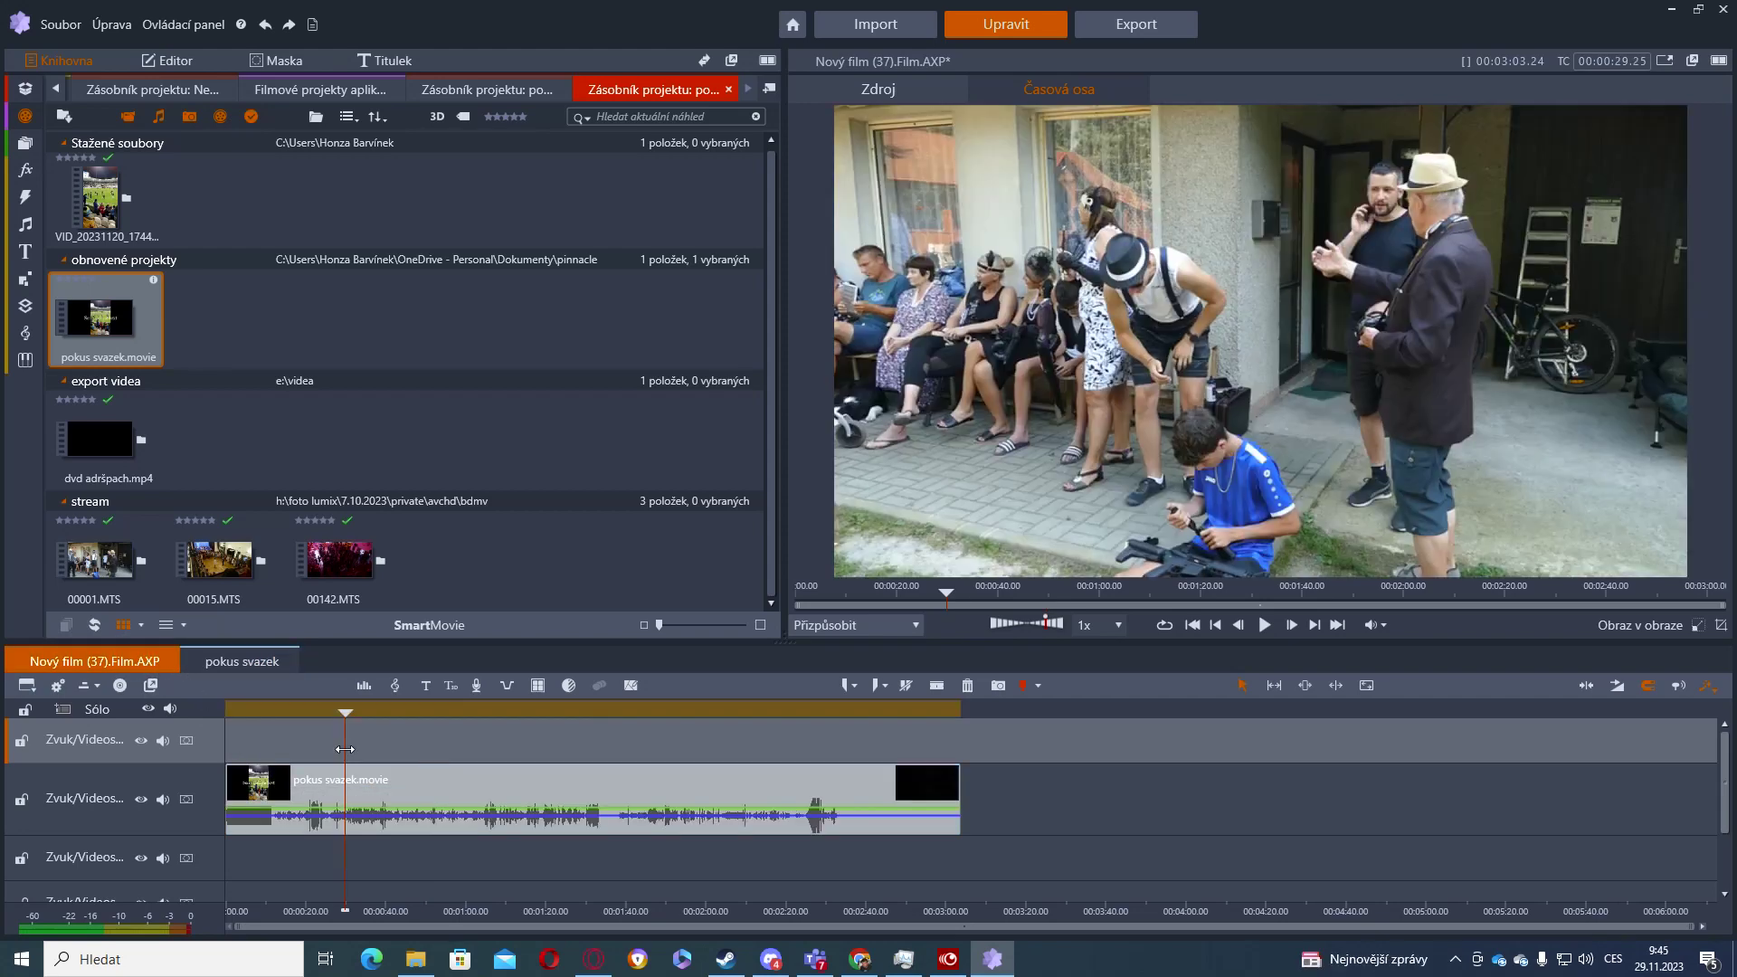
pyautogui.moveTo(344, 749); pyautogui.dragTo(216, 759)
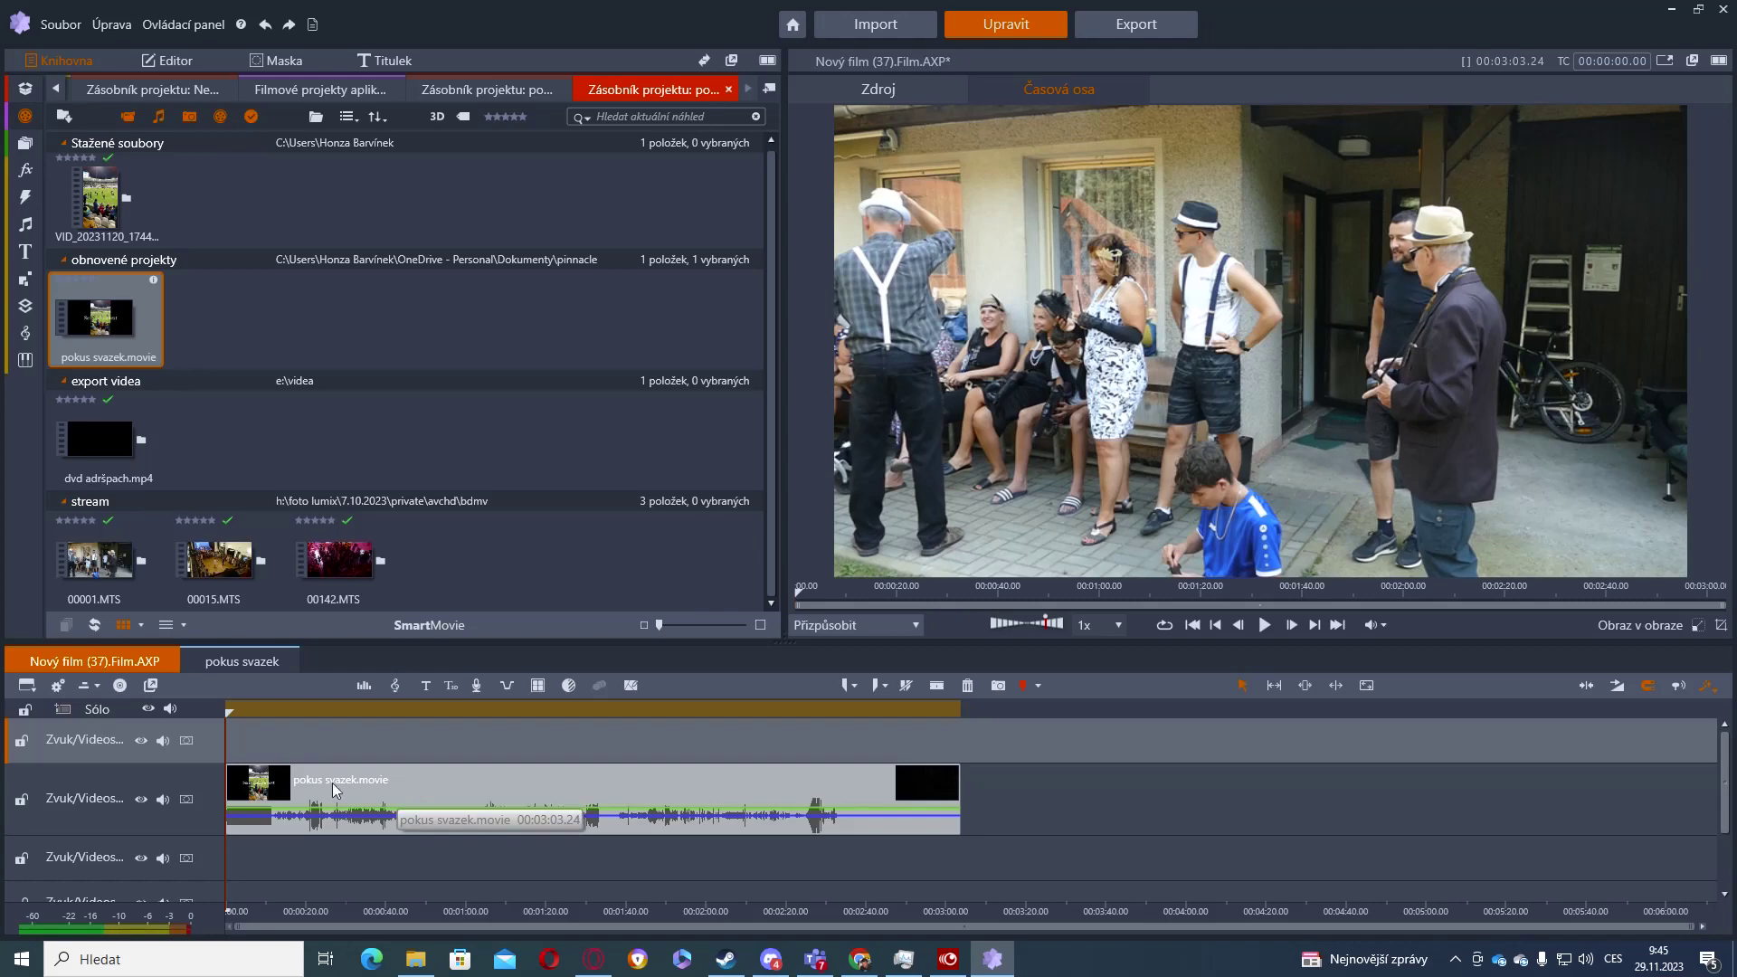
pyautogui.click(1267, 624)
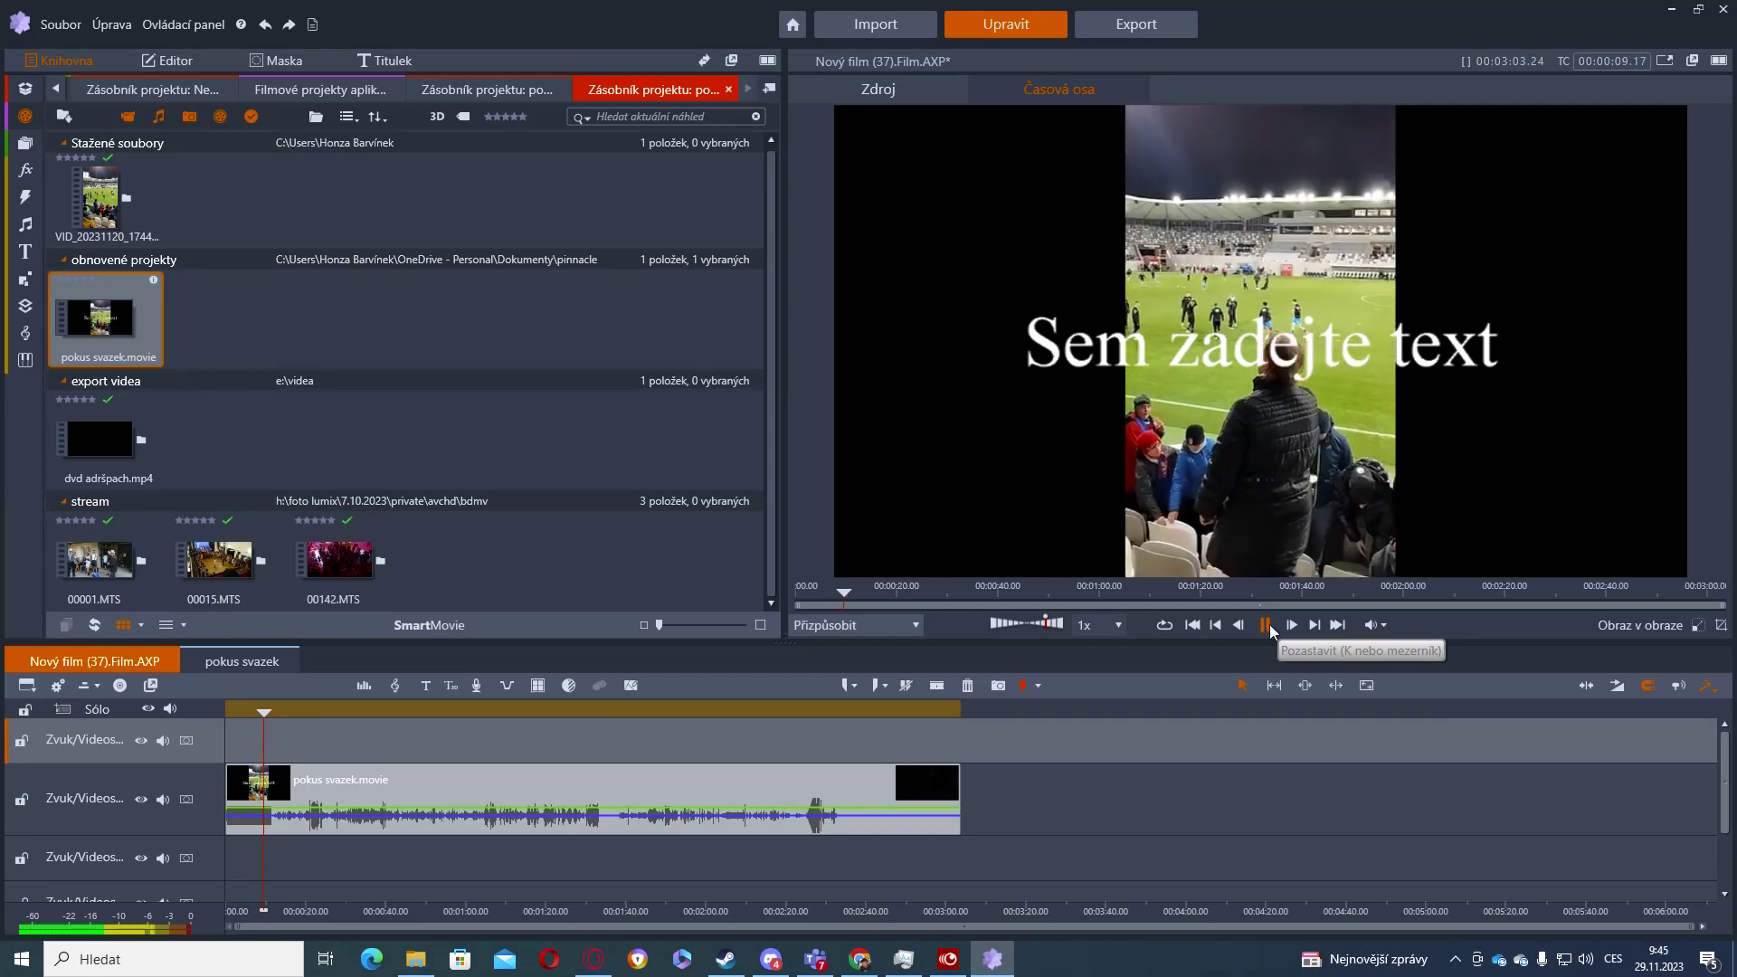
pyautogui.press('space')
pyautogui.moveTo(274, 742); pyautogui.dragTo(220, 742)
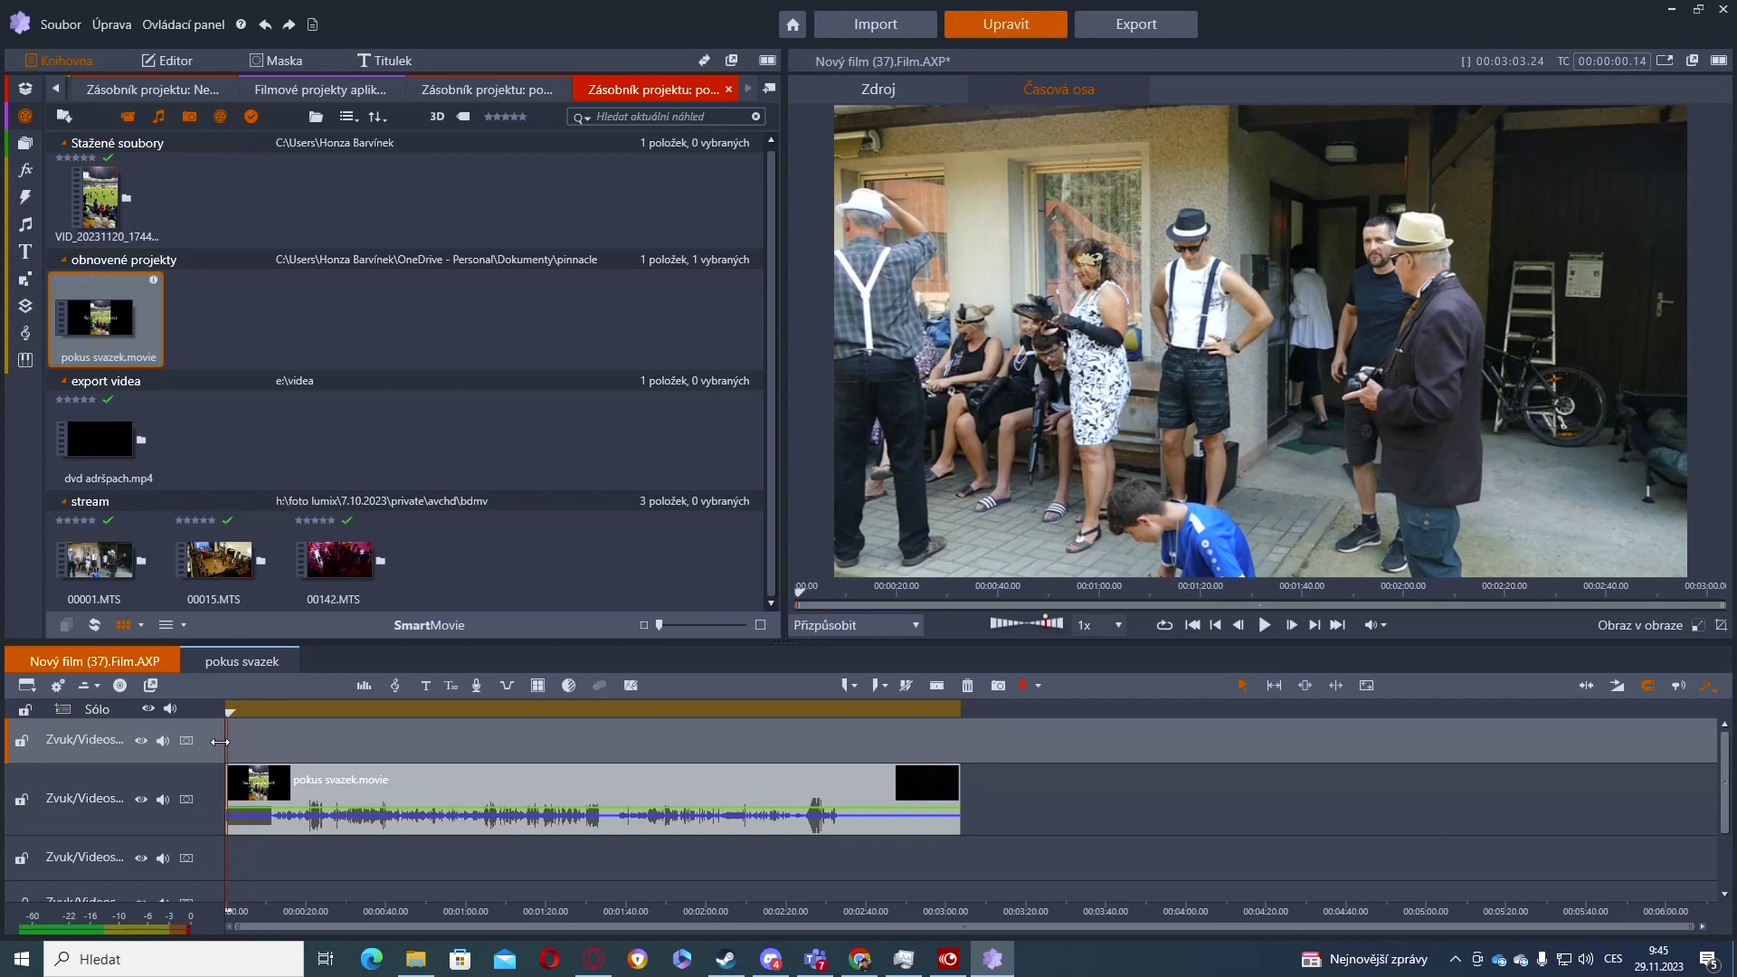
pyautogui.click(1265, 626)
pyautogui.click(1265, 627)
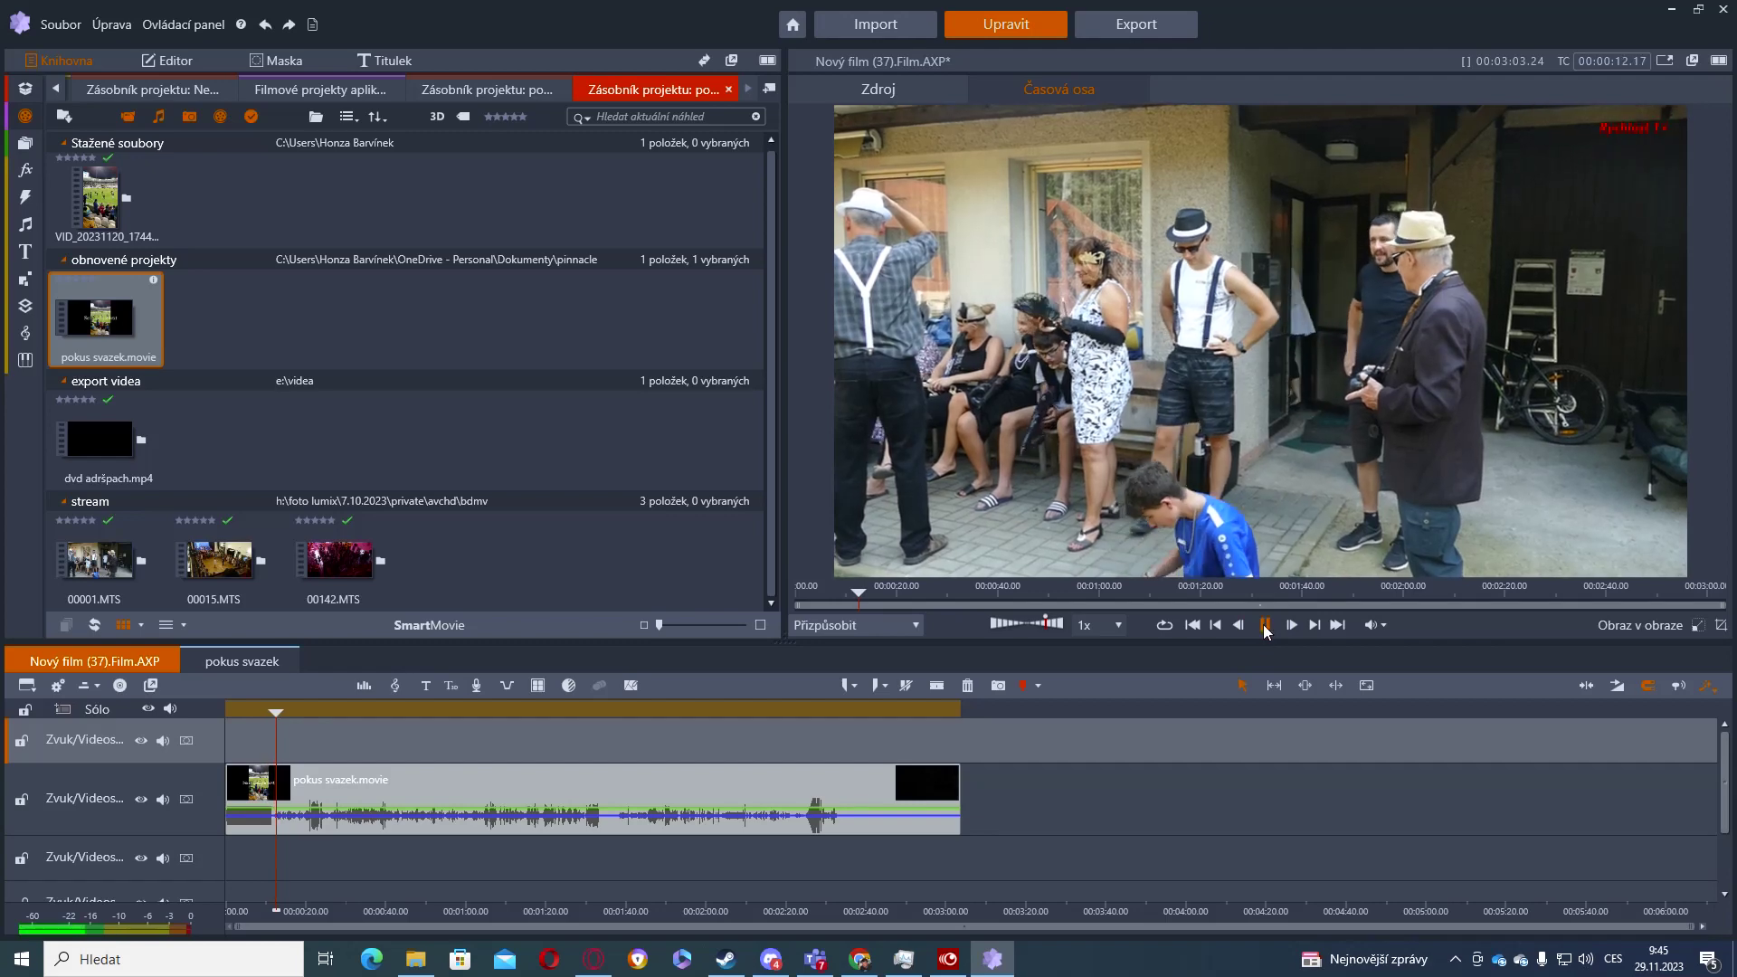
pyautogui.click(1265, 626)
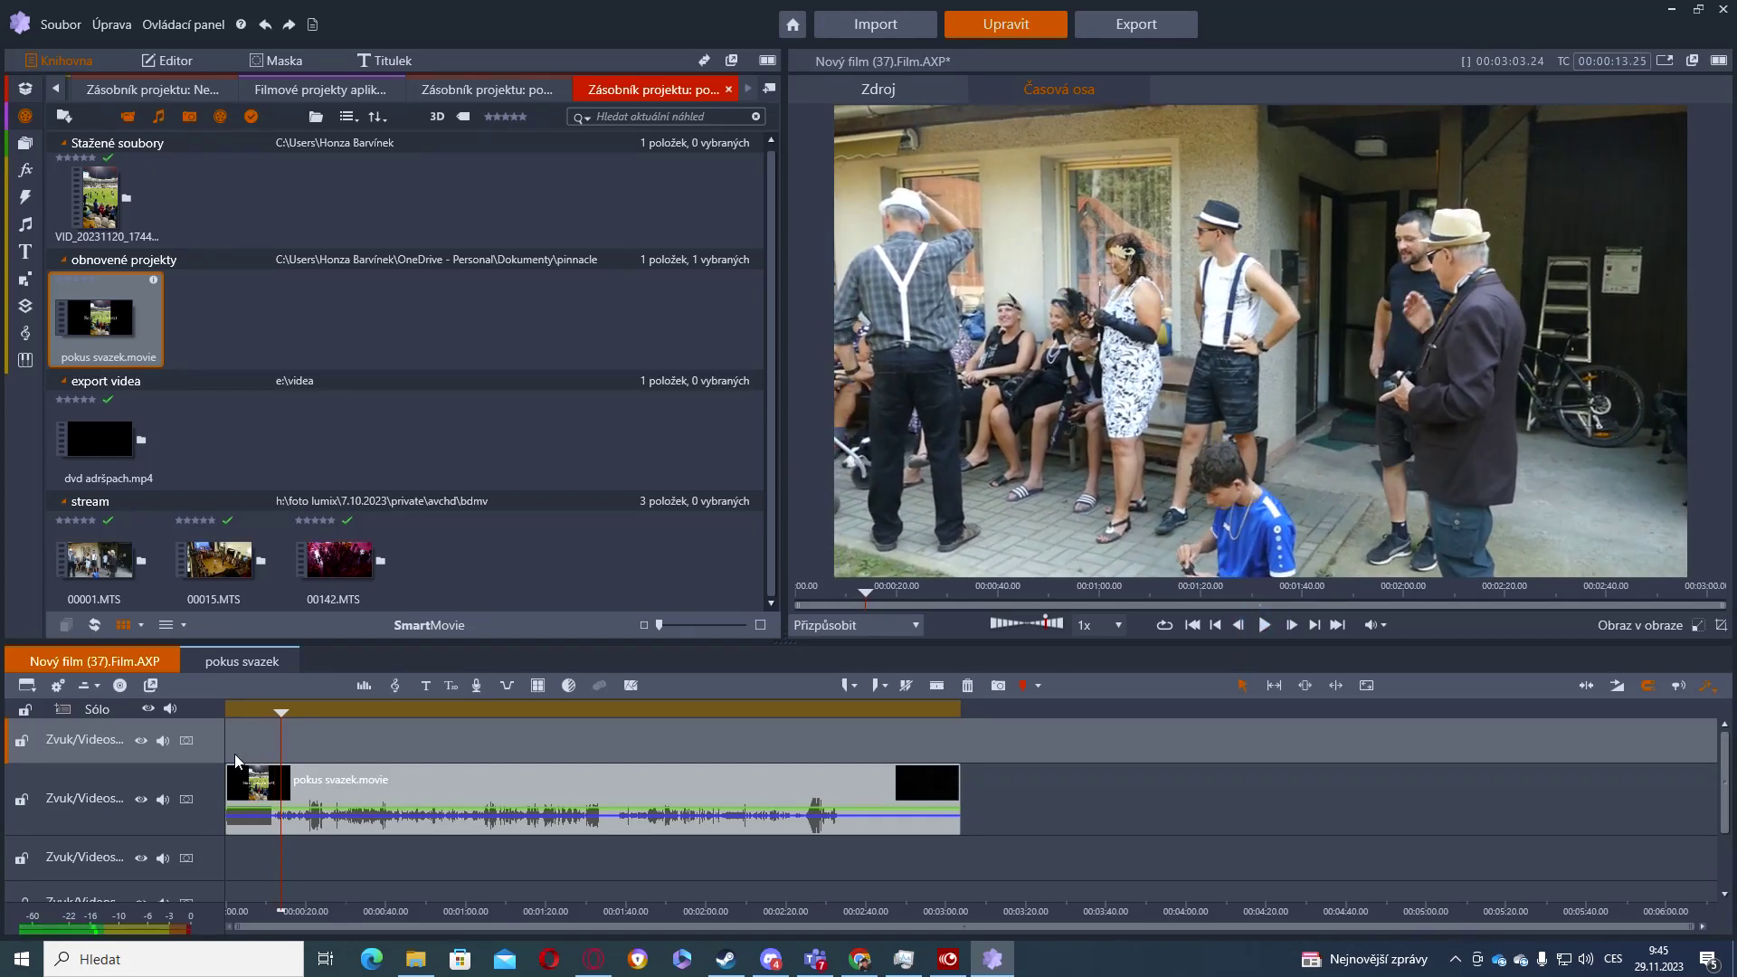
pyautogui.moveTo(280, 751); pyautogui.dragTo(232, 748)
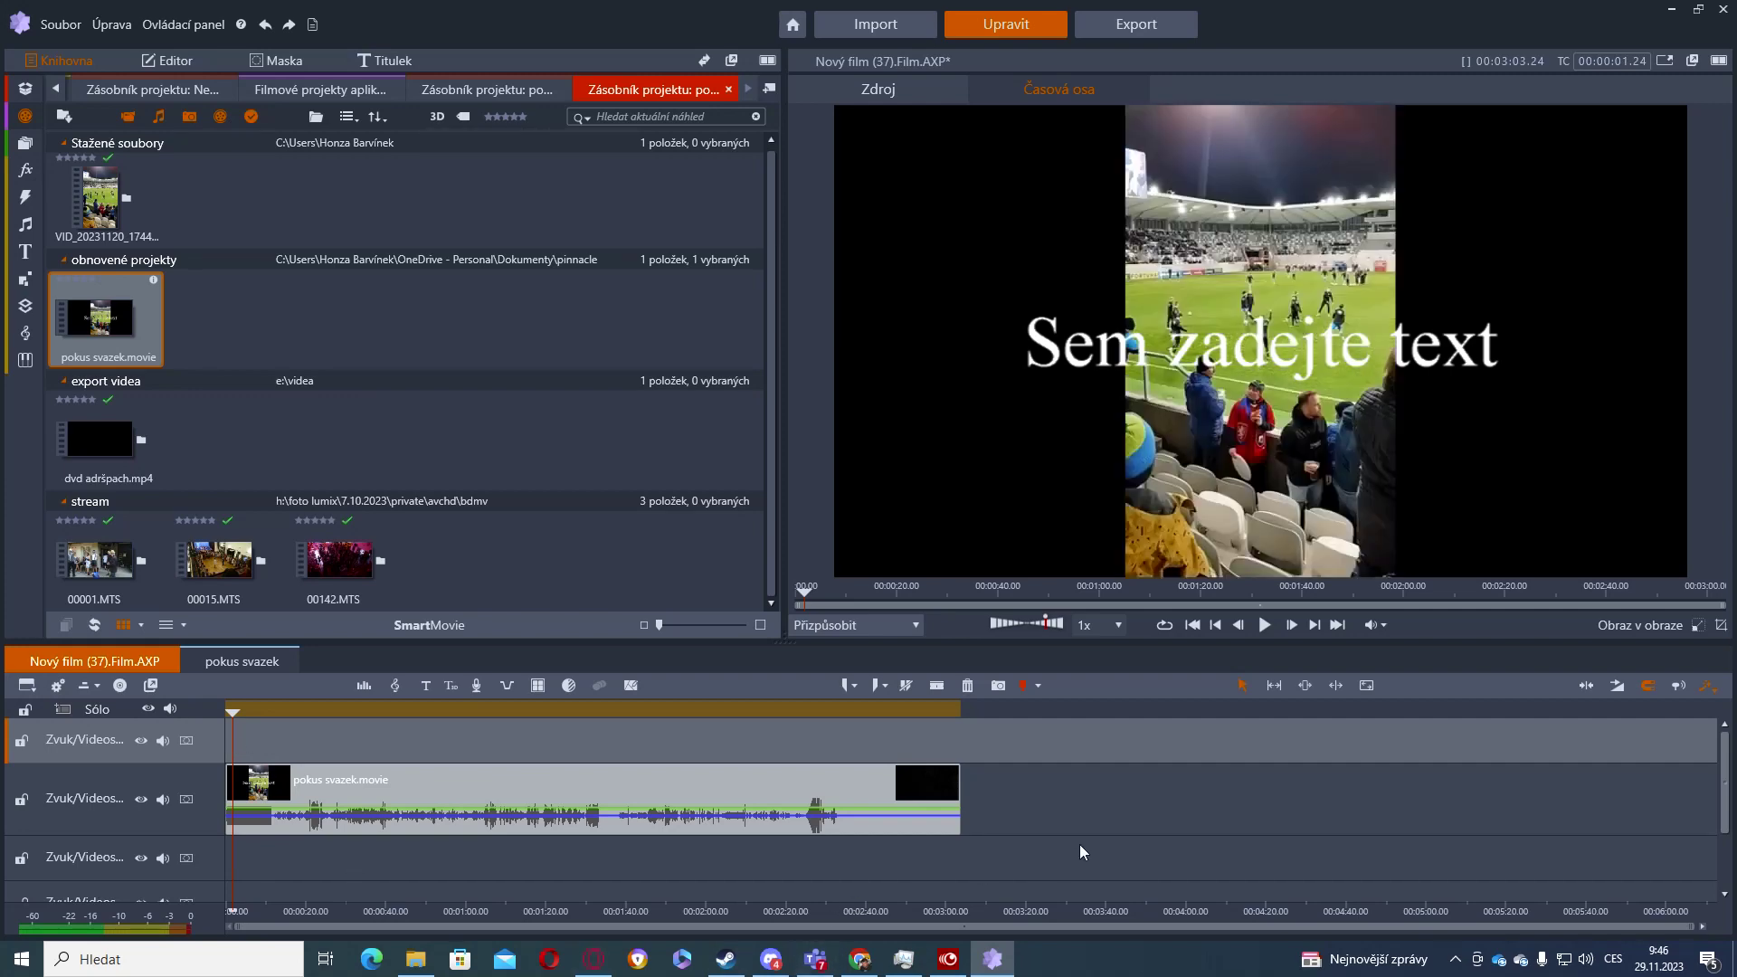
pyautogui.click(959, 963)
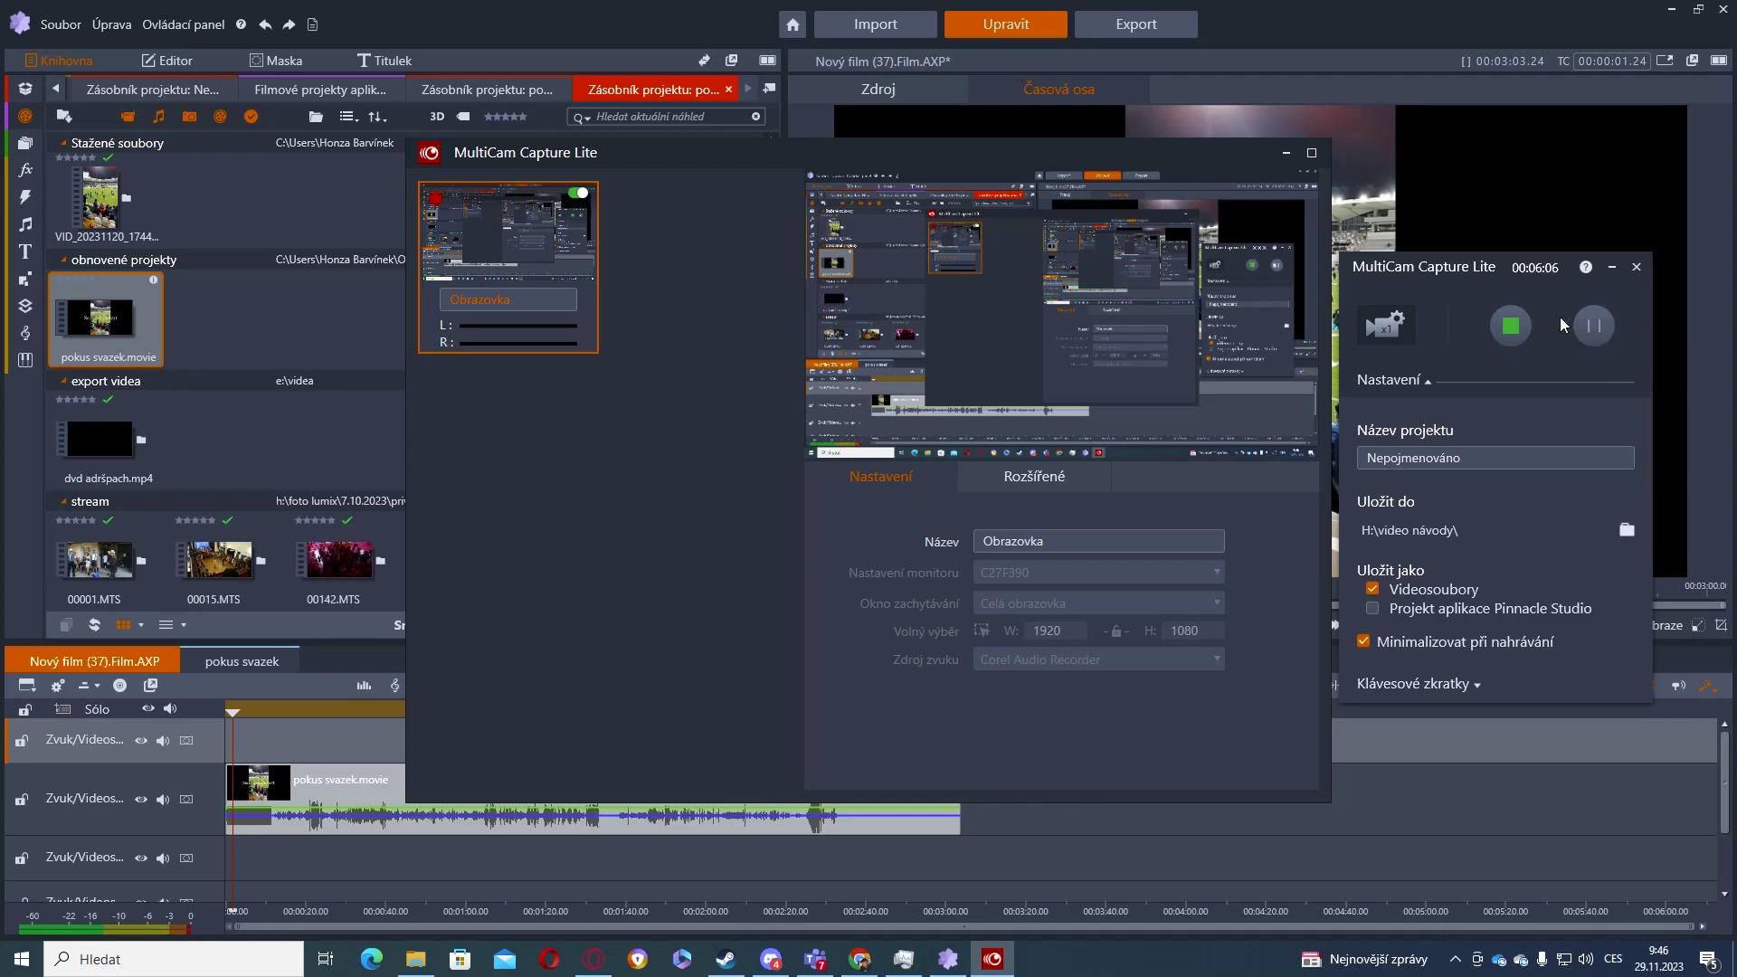
pyautogui.click(1518, 332)
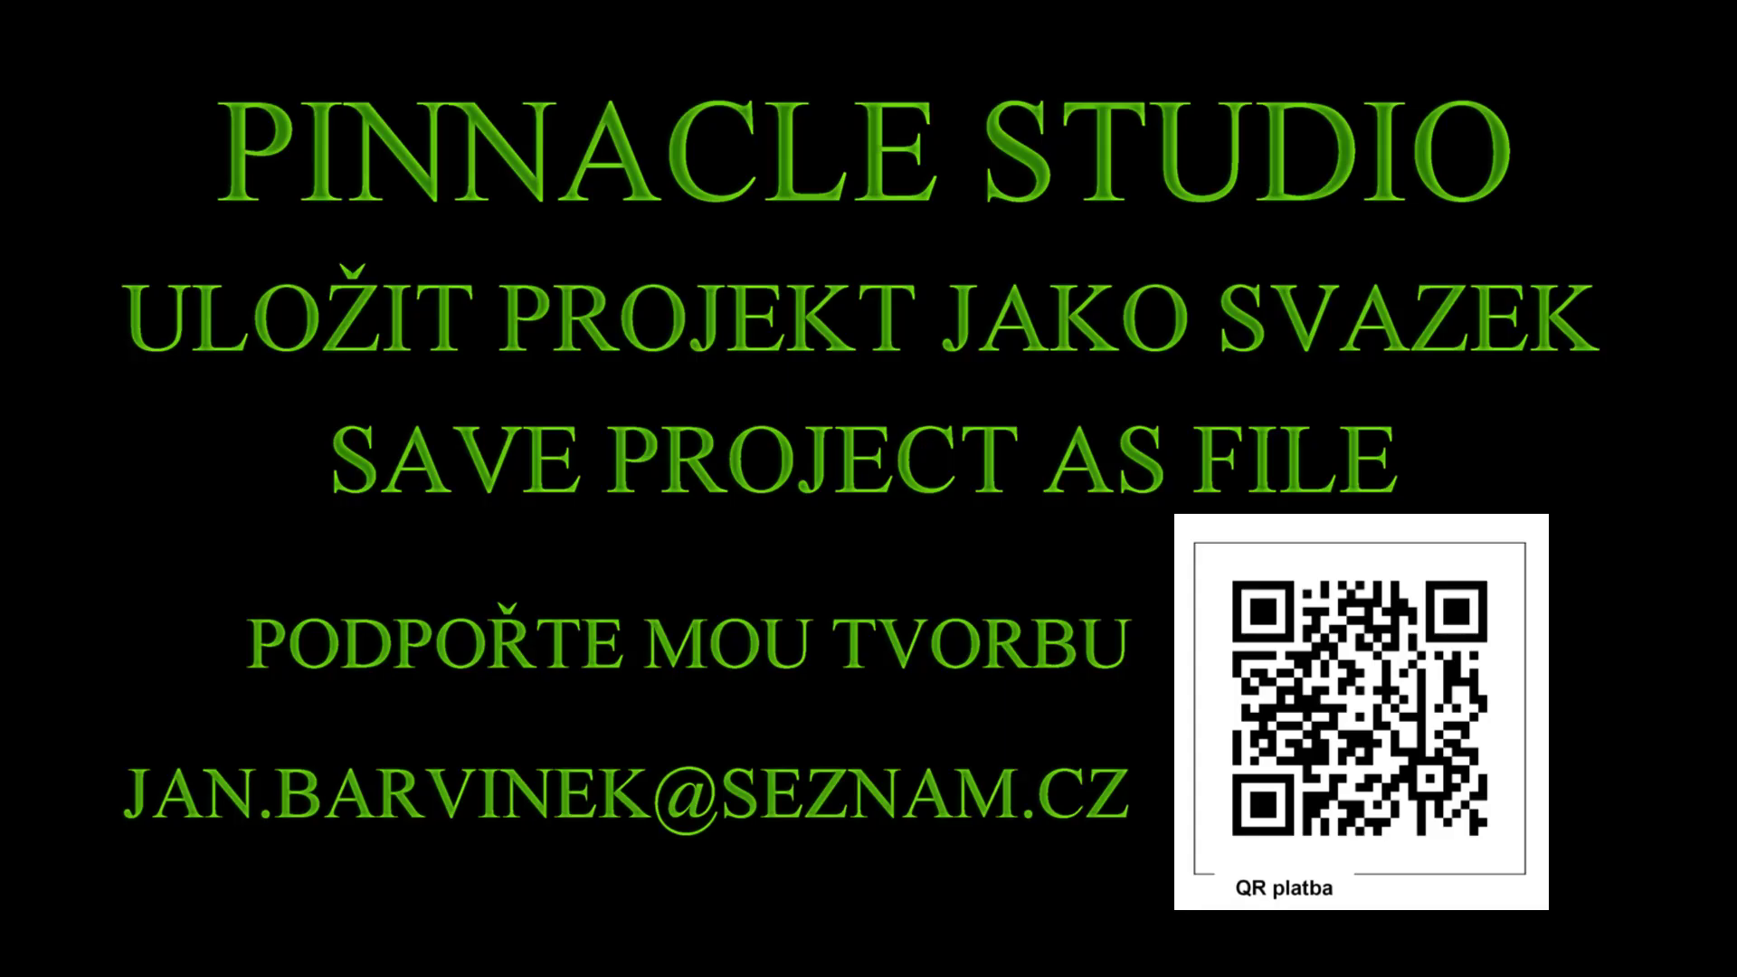